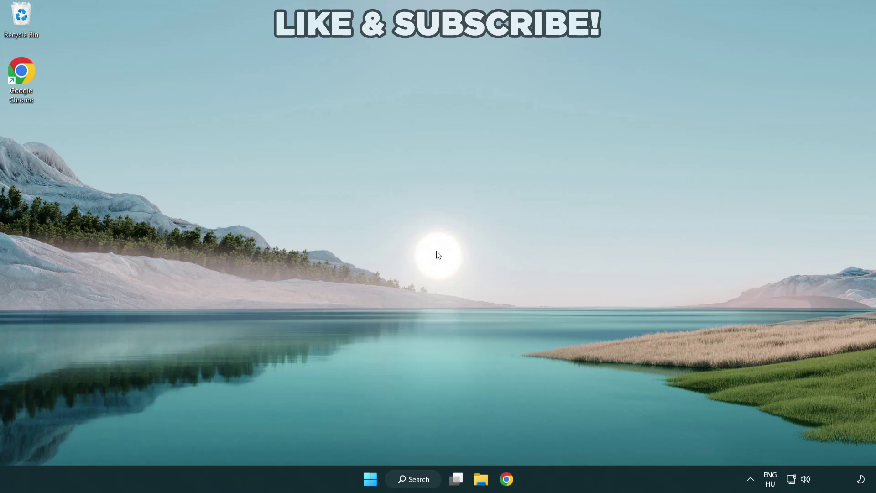
Search Windows for 'device manager'.
left_click(410, 480)
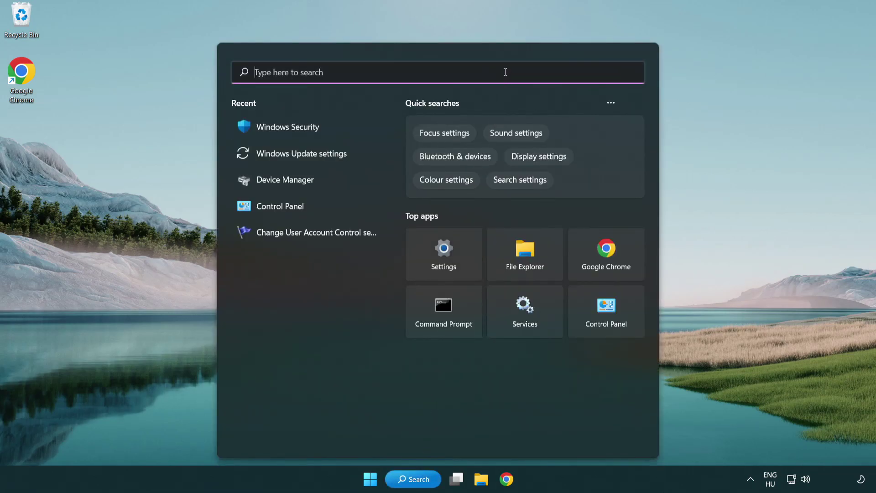
type("devic")
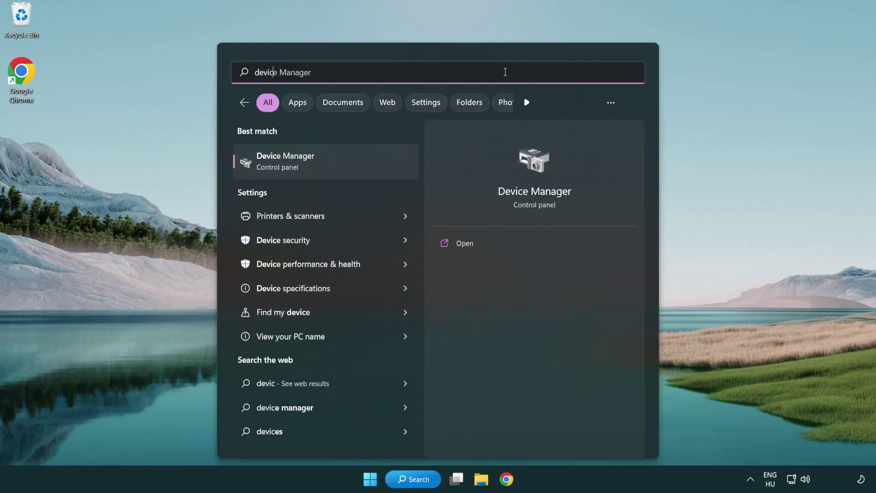
type("e manager")
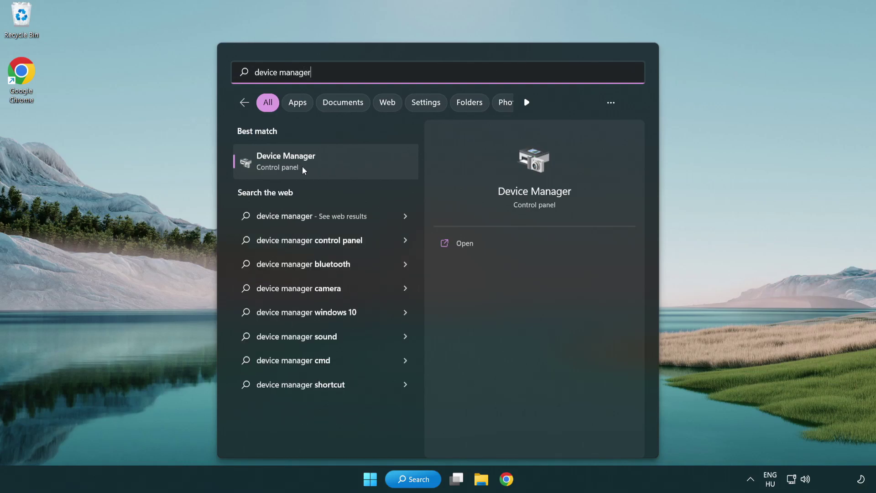
Open Device Manager, expand Display adapters, and bring up the VMware SVGA 3D adapter's context menu.
left_click(350, 165)
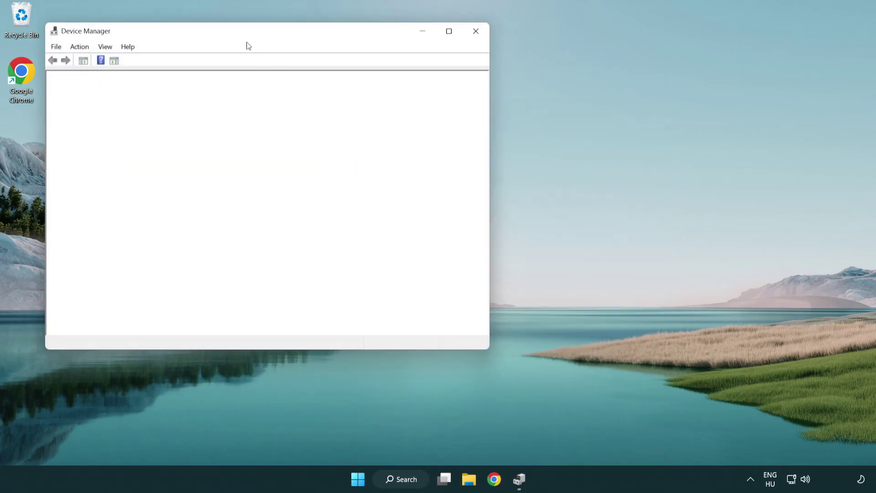
left_click_drag(238, 35, 385, 89)
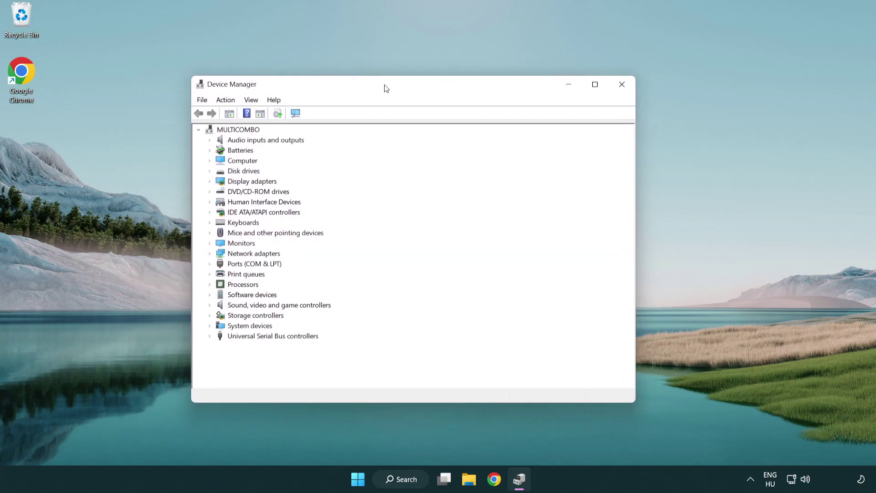
left_click(237, 182)
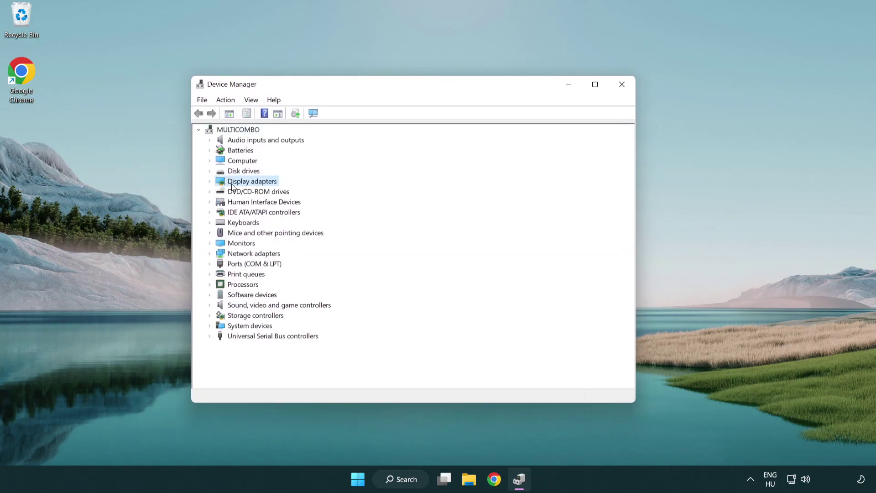
left_click(209, 181)
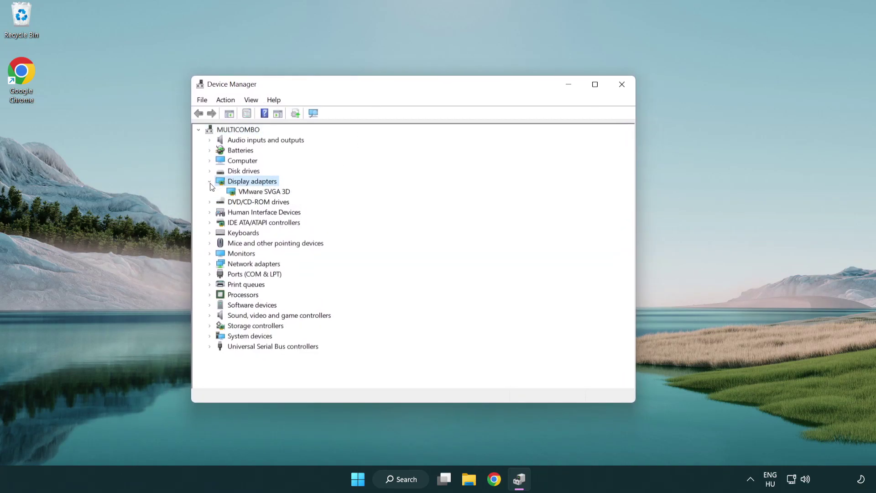
left_click(259, 194)
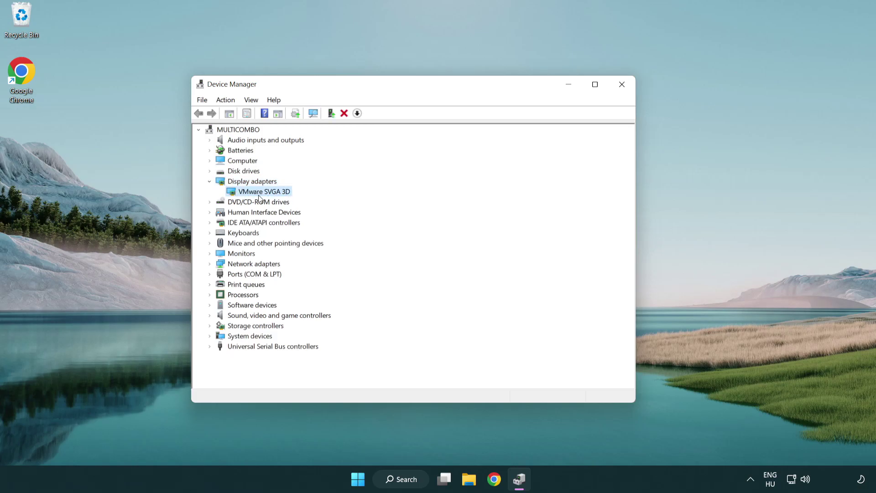
right_click(261, 194)
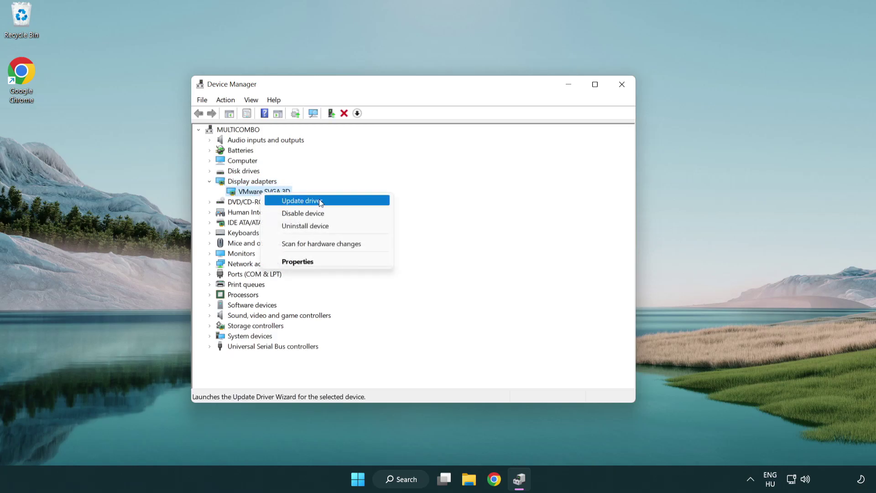
Run an automatic driver search for the VMware SVGA 3D adapter, finding the best driver already installed.
left_click(345, 202)
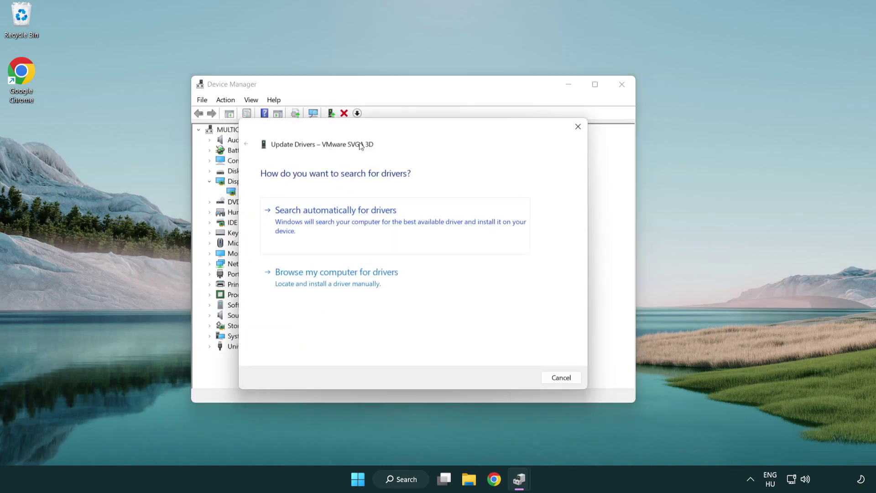
left_click_drag(368, 133, 386, 127)
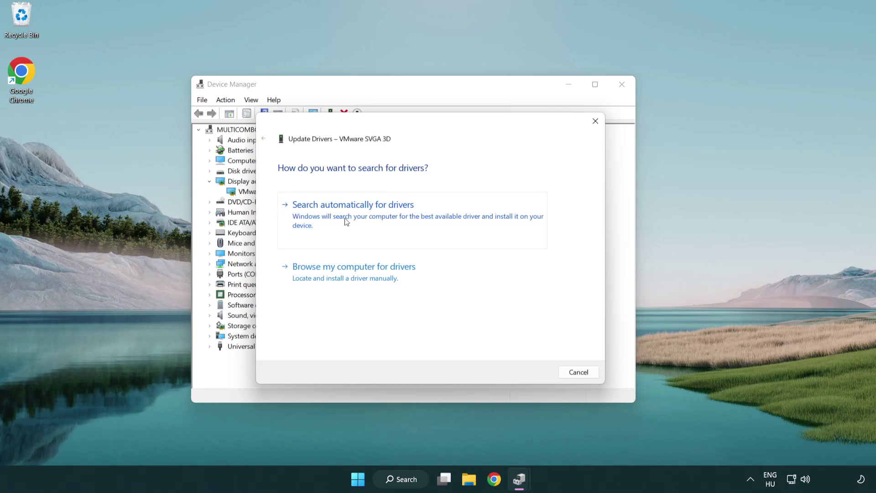
left_click(384, 213)
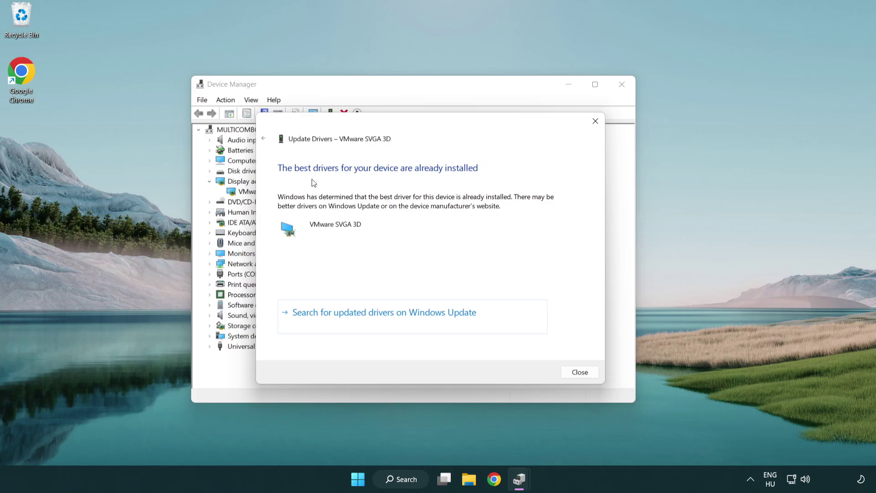
Close the driver wizard and Device Manager, then search Windows for 'update'.
left_click(580, 373)
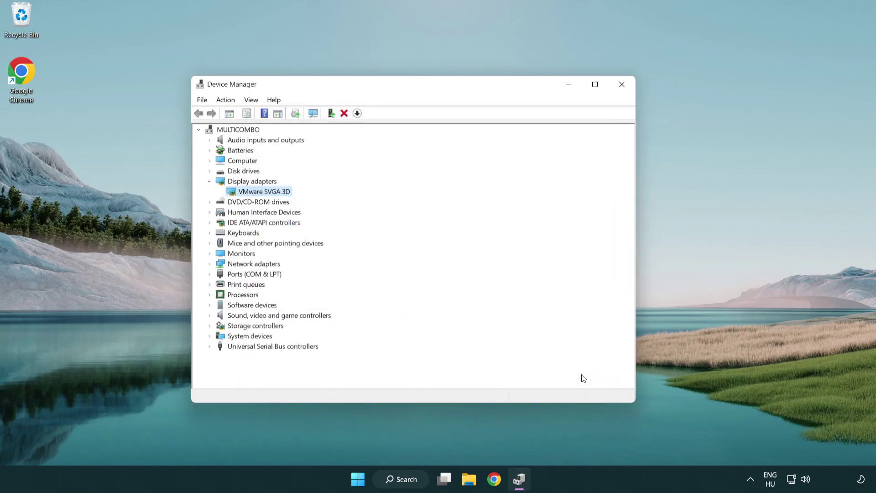
left_click(622, 85)
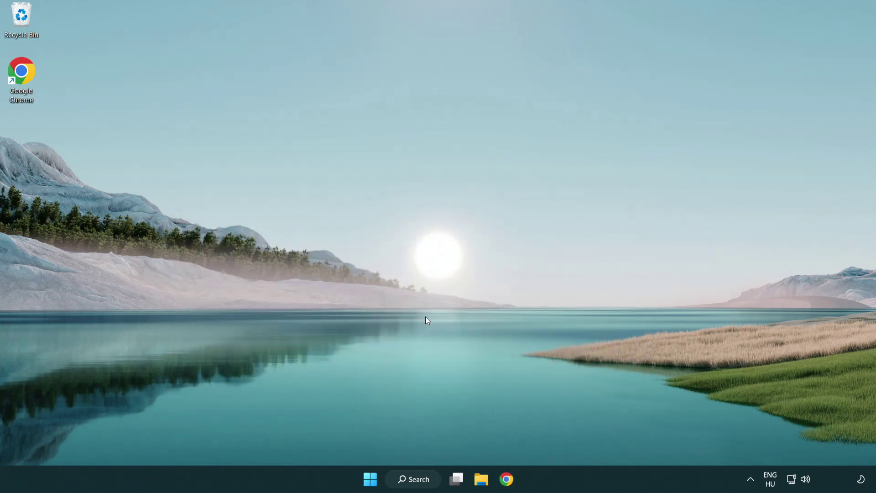
left_click(422, 479)
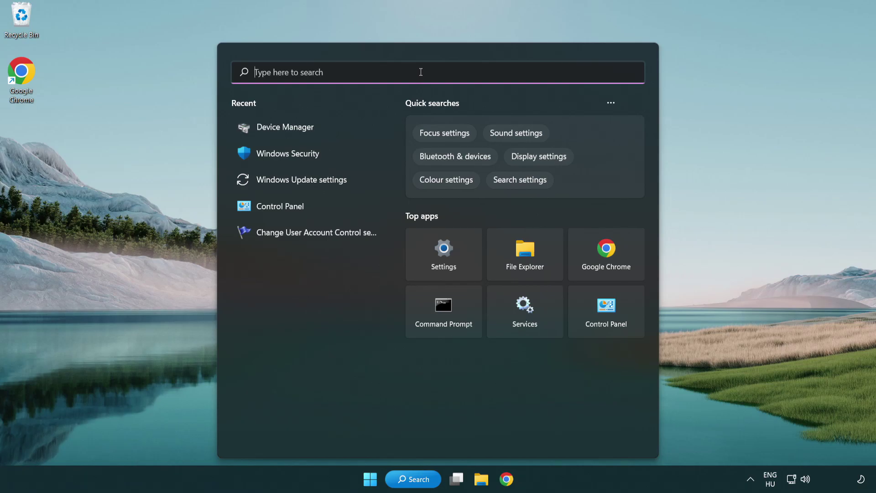
type("update")
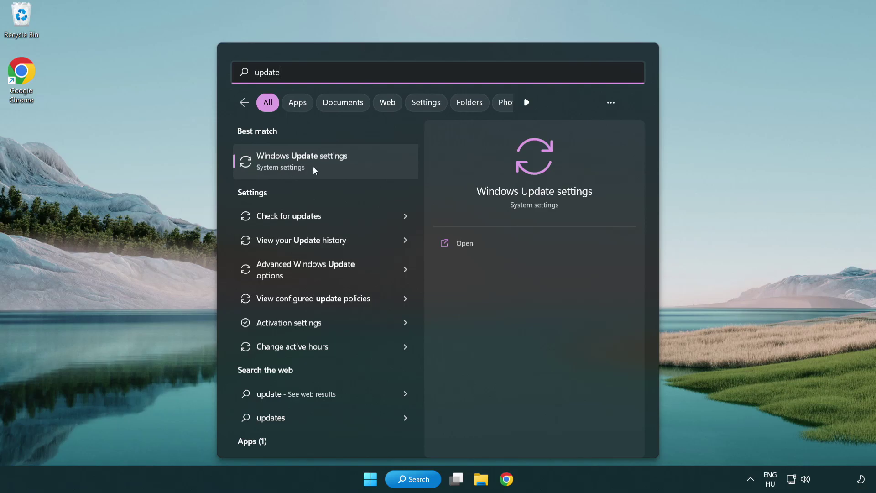
Check Windows Update for updates, confirming the PC is up to date, then close Settings.
left_click(343, 169)
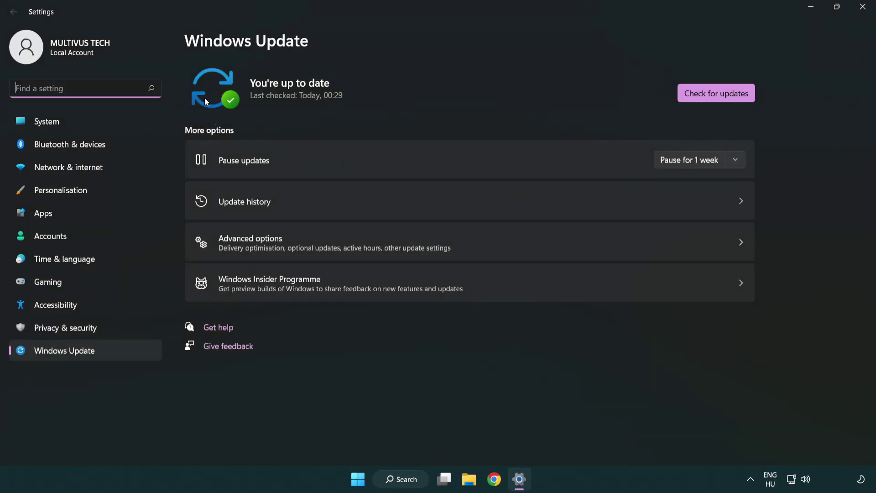
left_click(735, 98)
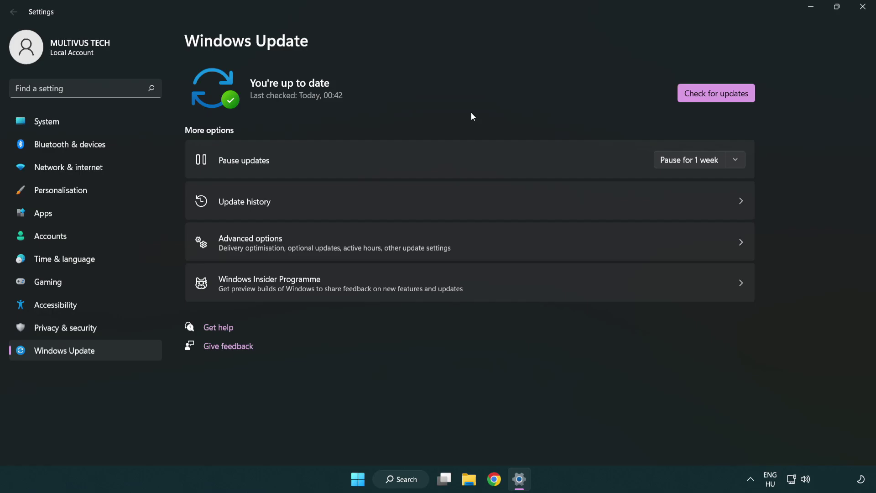
left_click(859, 14)
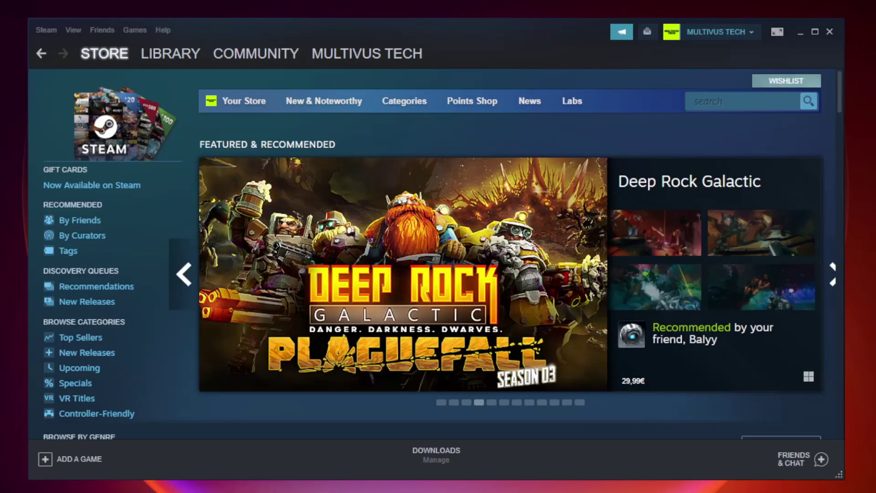
Go to the Steam Library and bring up the favorited game's context menu.
mouse_move(176, 57)
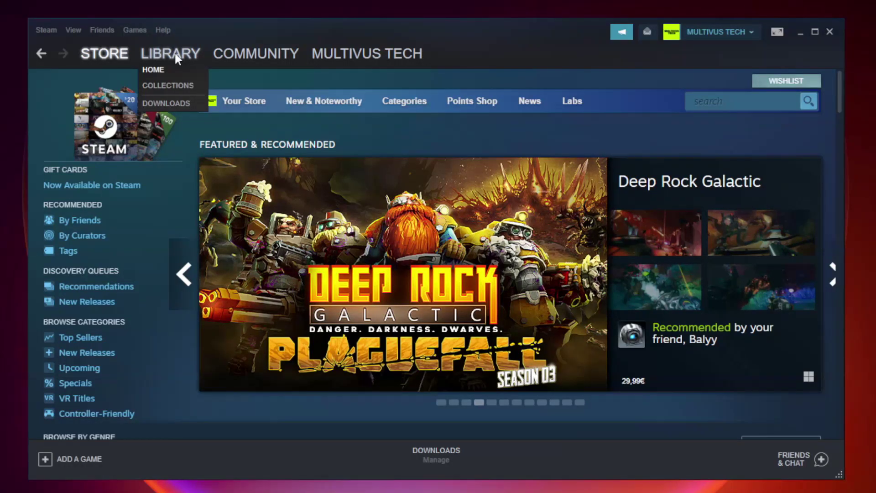
left_click(177, 58)
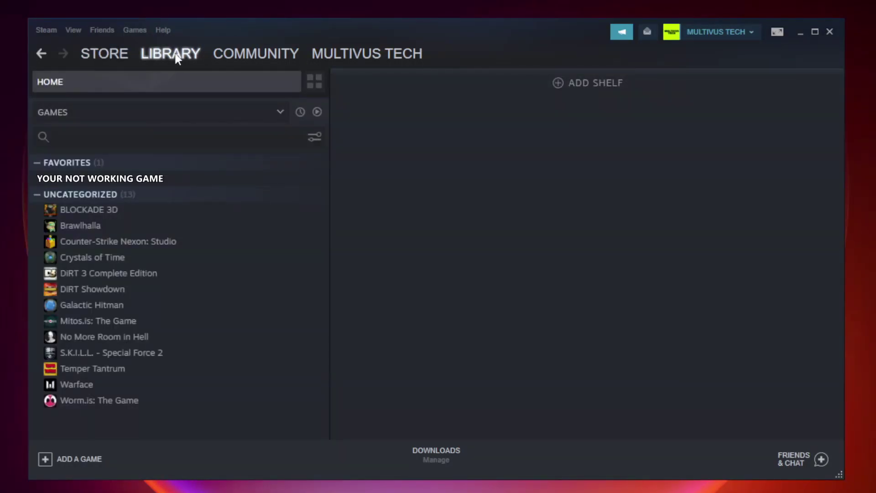
right_click(189, 183)
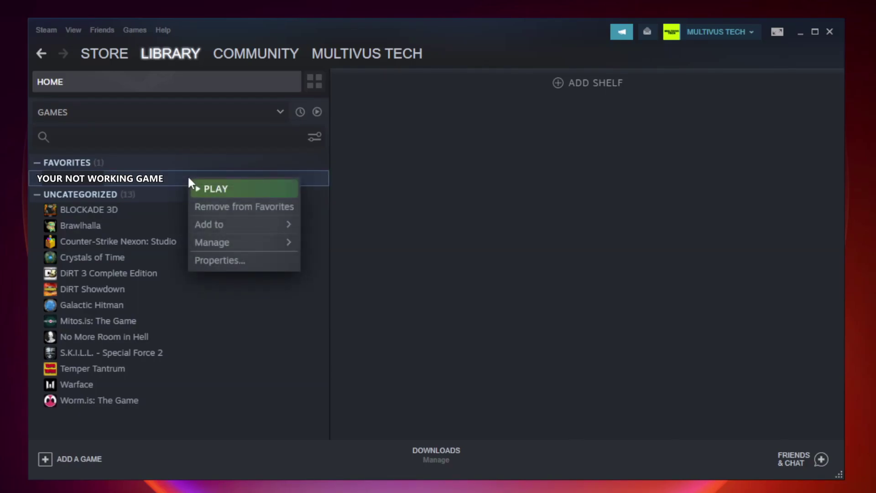
Verify the integrity of Unturned's local game files, validating all 9192 files.
left_click(242, 258)
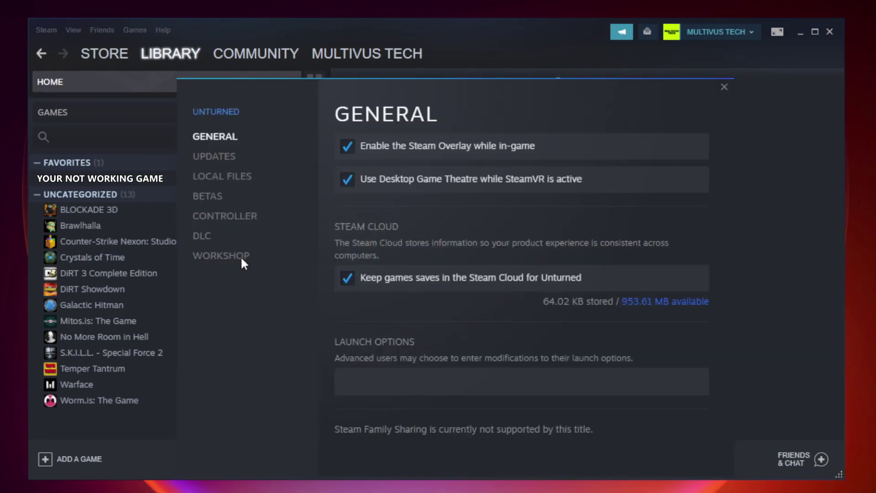
left_click(234, 182)
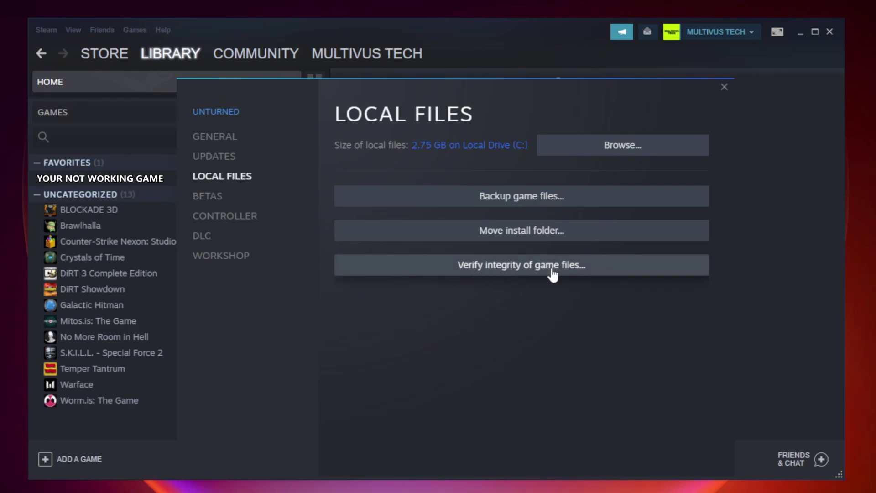
left_click(531, 270)
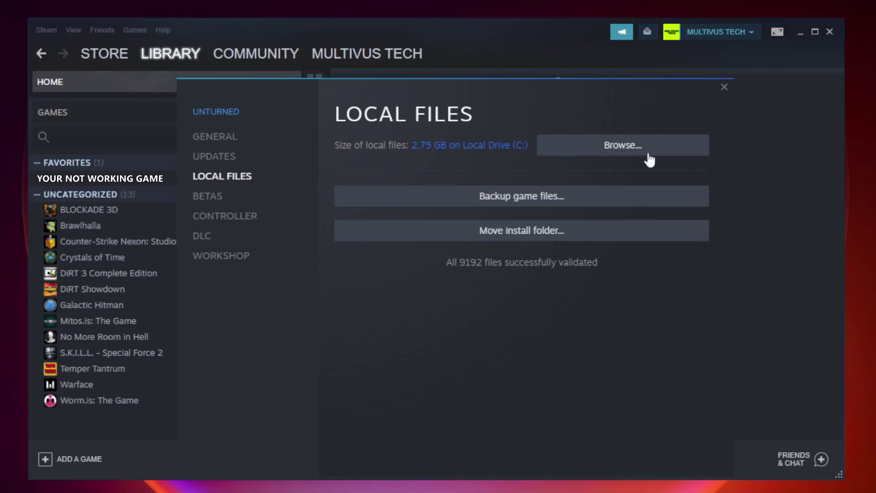
Open the game's install folder and bring up the YOUR NOT WORKING GAME shortcut's context menu.
left_click(624, 152)
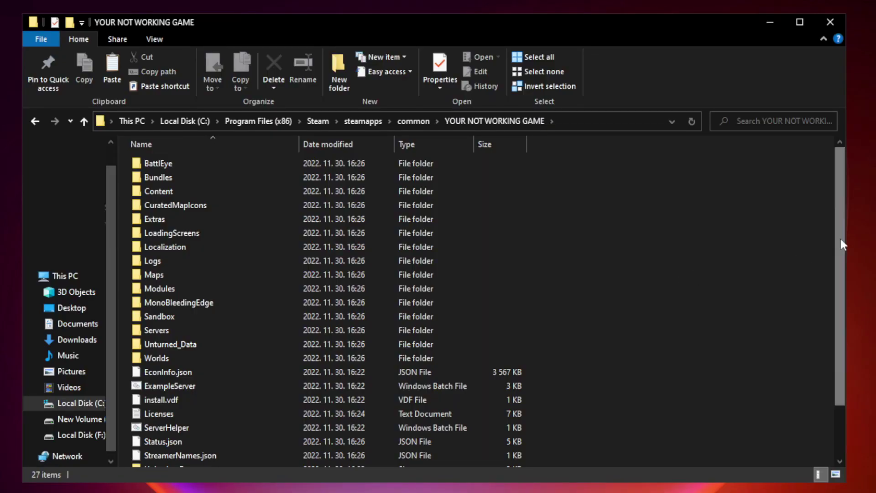
left_click_drag(841, 241, 841, 314)
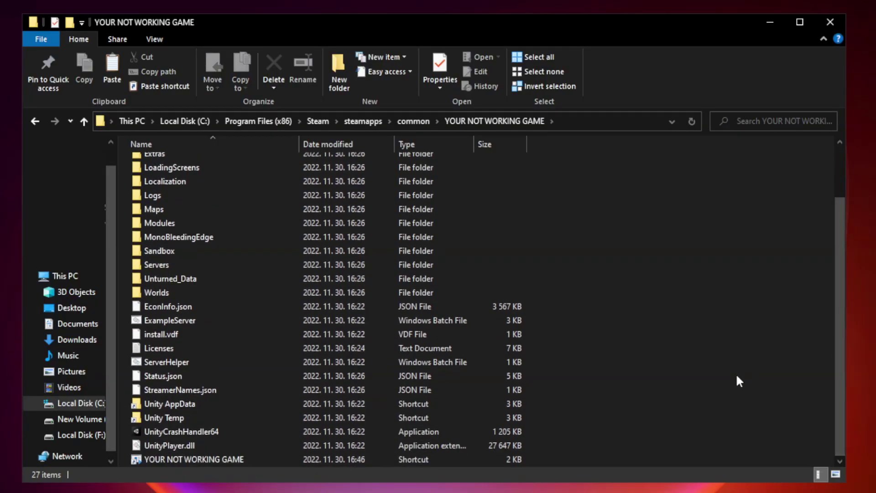
left_click(348, 459)
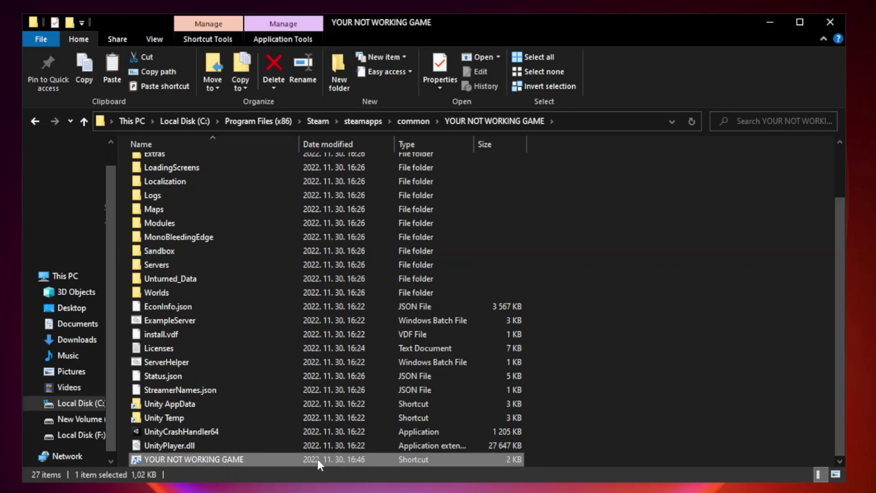
right_click(297, 463)
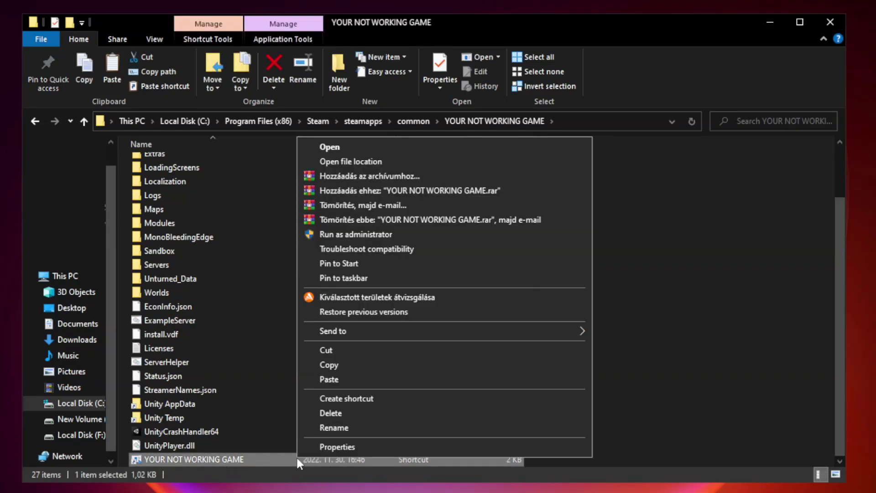
Open the YOUR NOT WORKING GAME shortcut's Properties on the Compatibility tab.
left_click(441, 447)
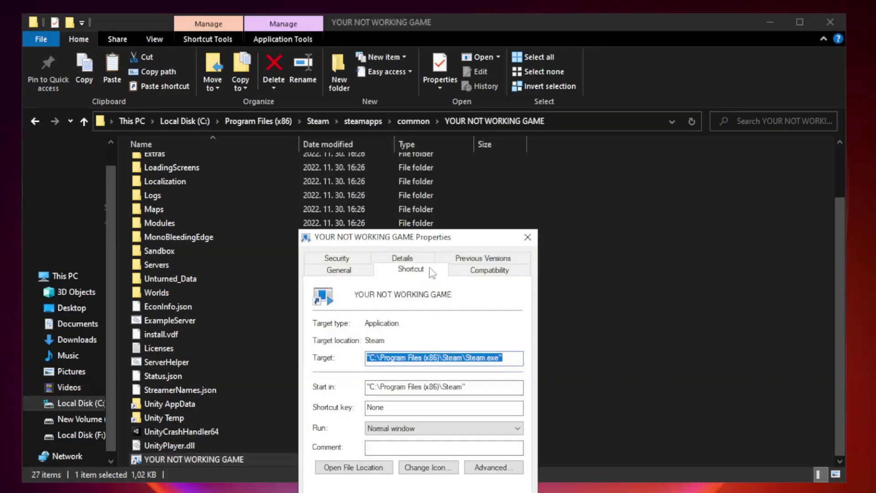
left_click_drag(435, 242, 434, 100)
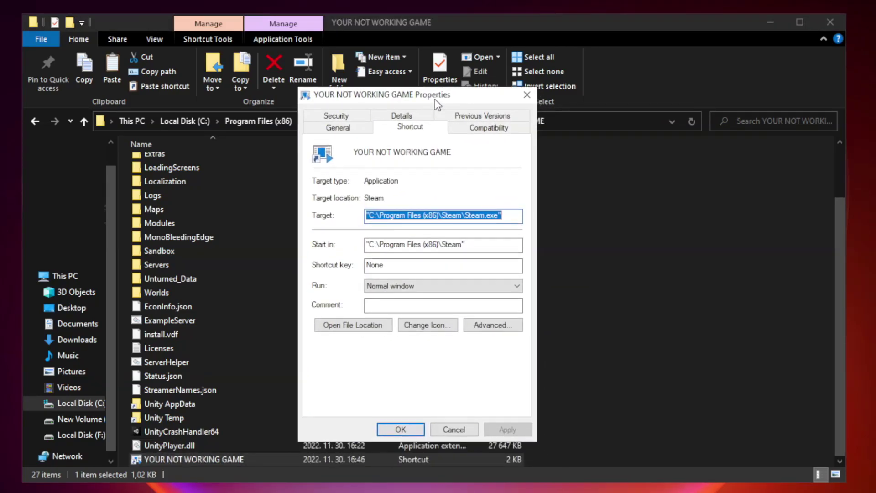
left_click(487, 131)
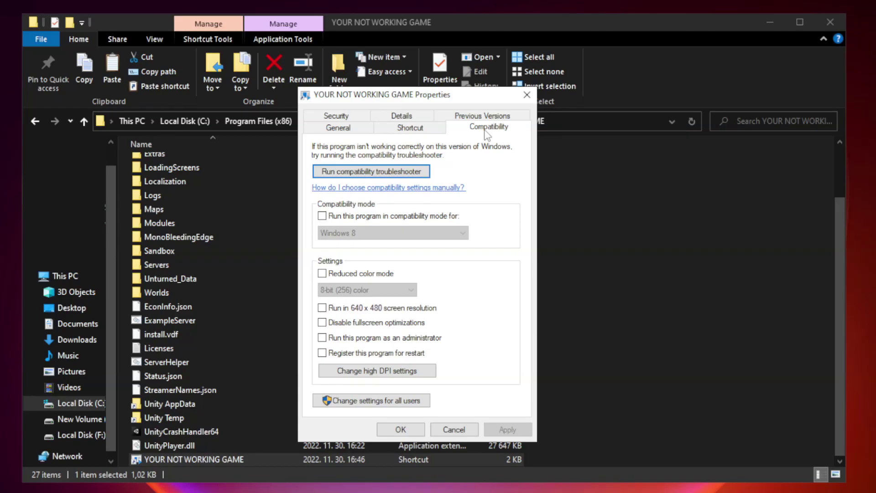
Set the shortcut to Windows 8 compatibility mode, disable fullscreen optimizations, and run as administrator.
left_click(349, 218)
left_click(386, 233)
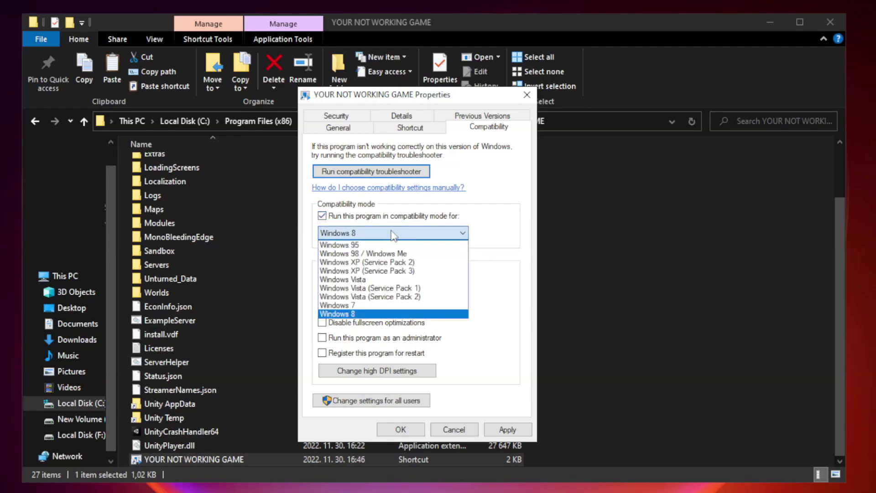
left_click(371, 315)
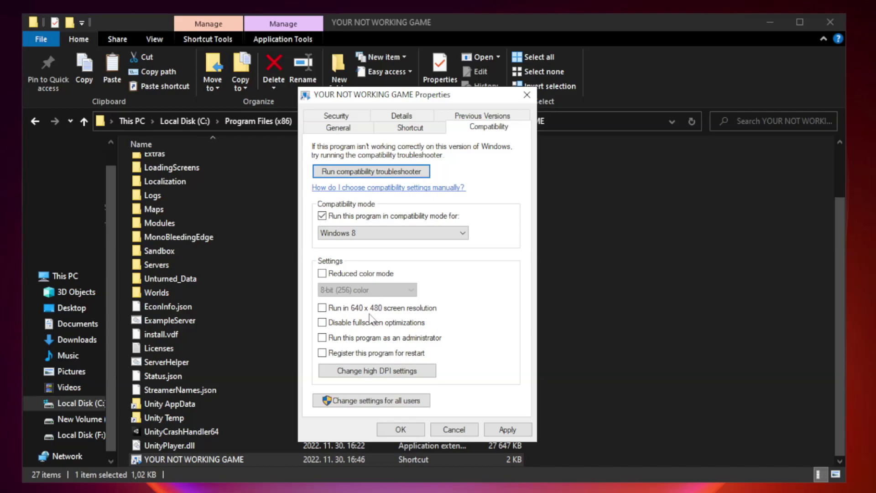
left_click(343, 325)
left_click(344, 340)
left_click(511, 430)
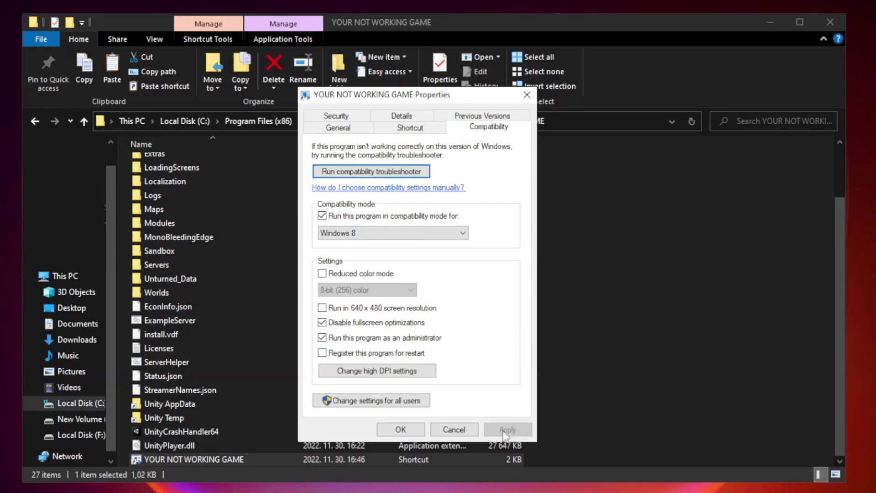
left_click(400, 430)
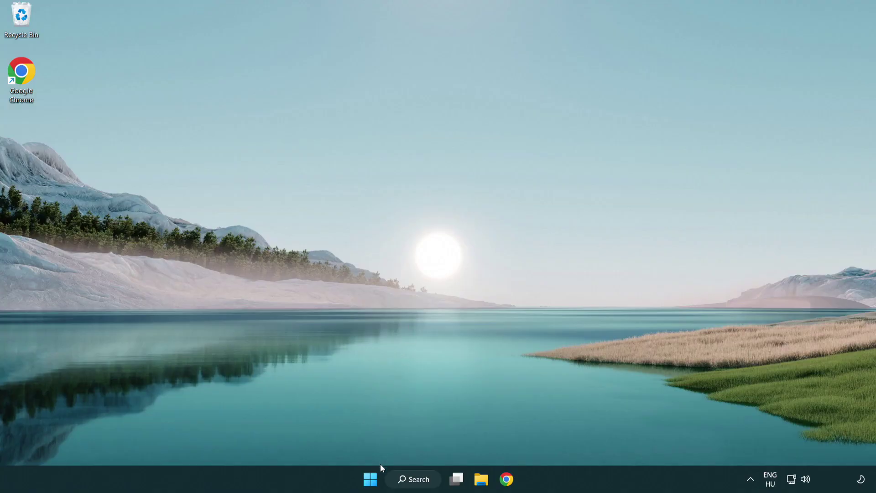
In Task Manager, disable Terminal, Phone Link, Cortana and Windows Security notification at startup, then close it.
right_click(371, 482)
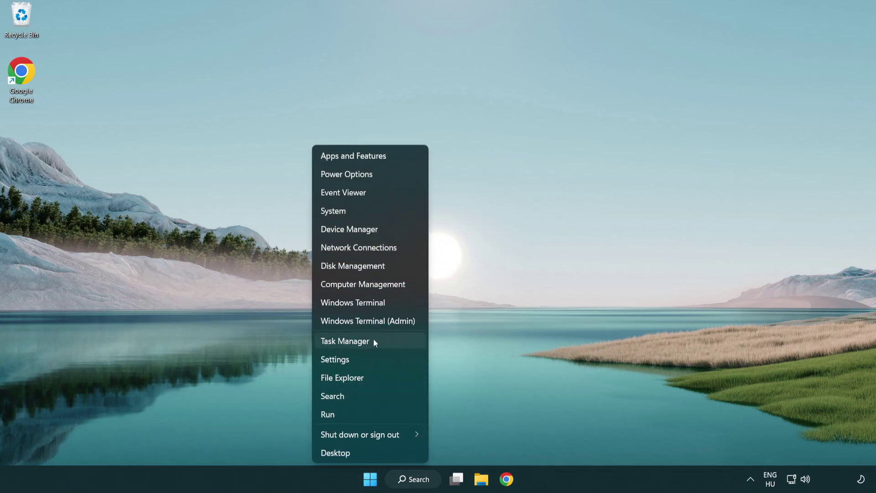
left_click(387, 342)
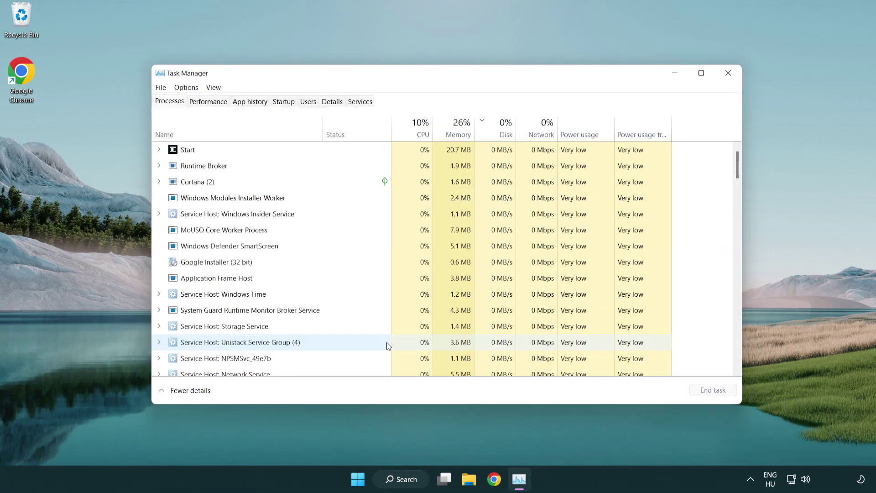
left_click(284, 101)
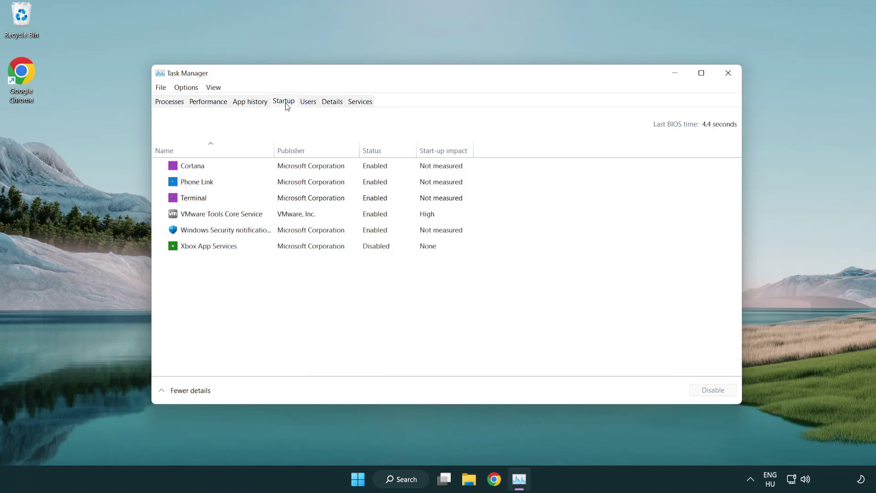
left_click(283, 197)
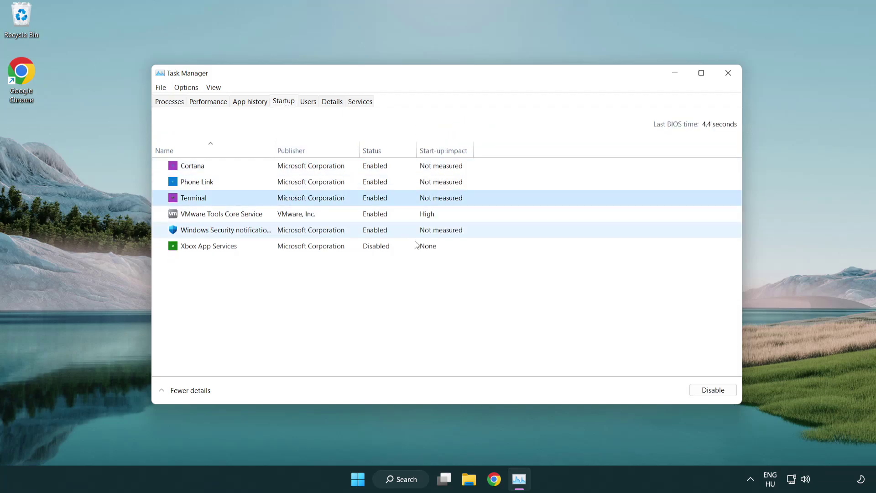
left_click(705, 390)
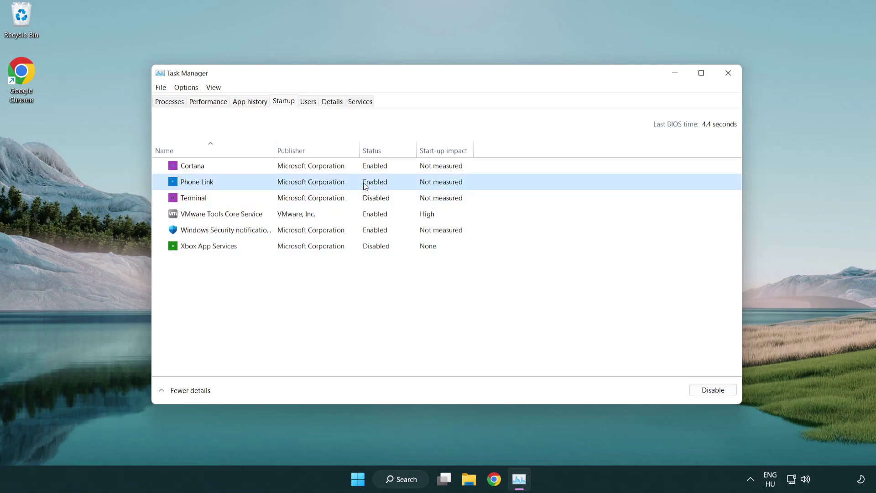
left_click(712, 391)
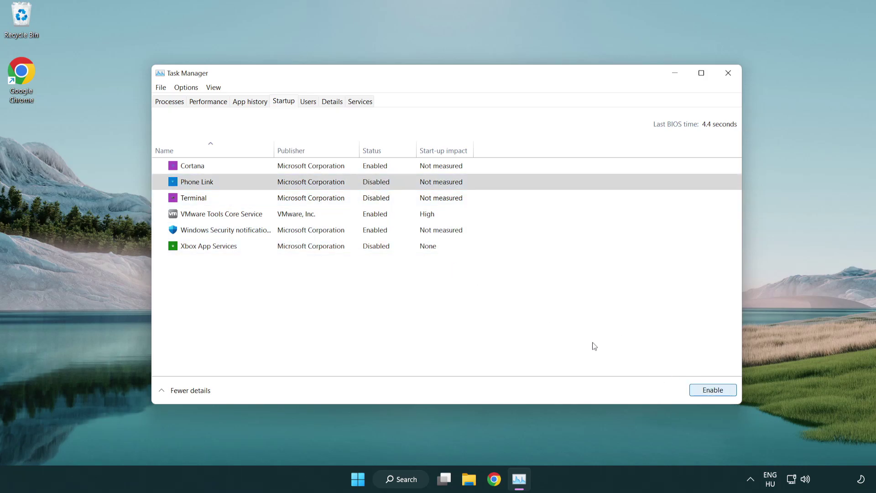
left_click(313, 170)
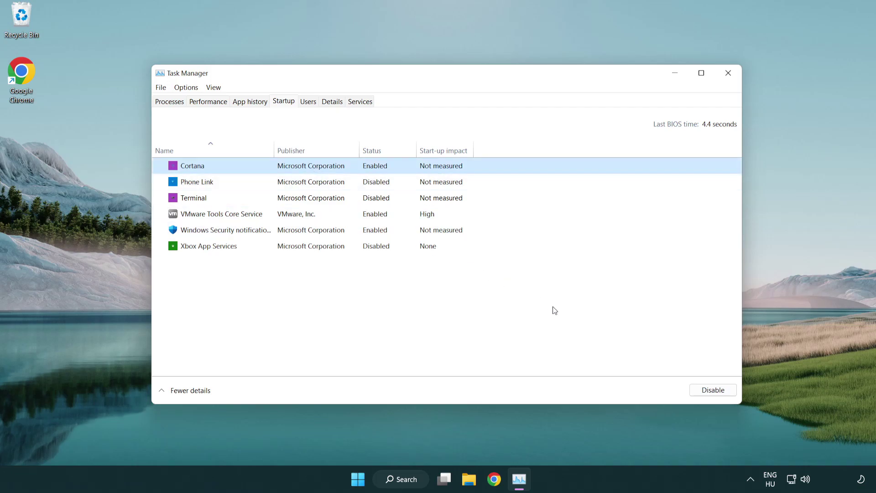
left_click(713, 390)
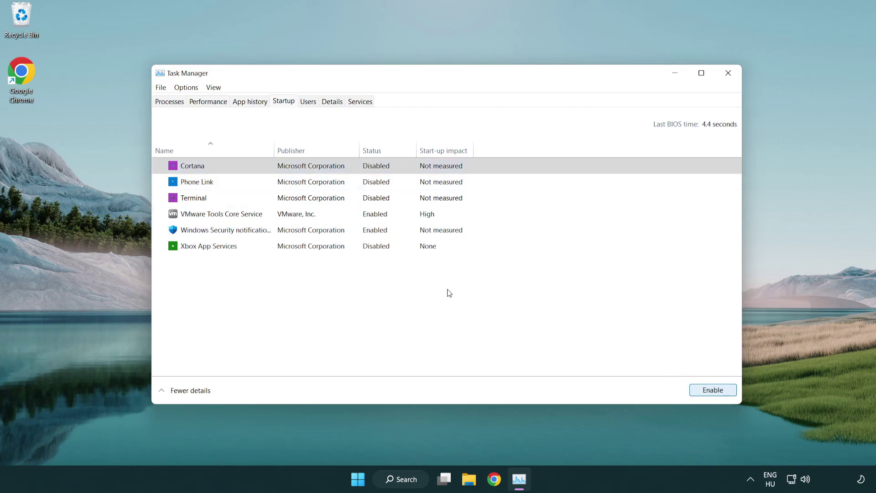
left_click(417, 234)
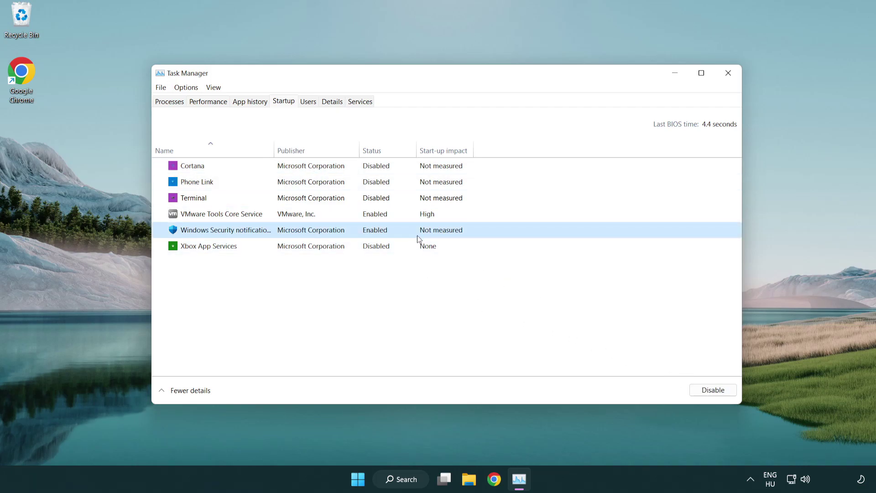
left_click(710, 394)
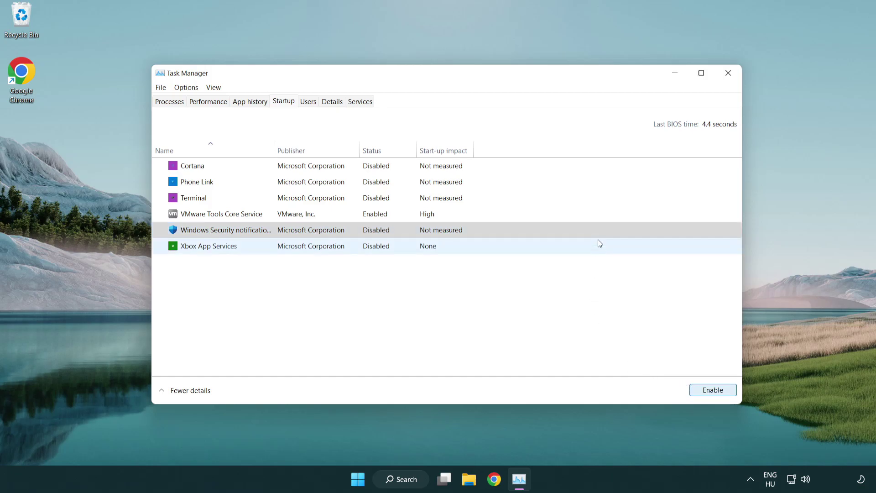
left_click(729, 74)
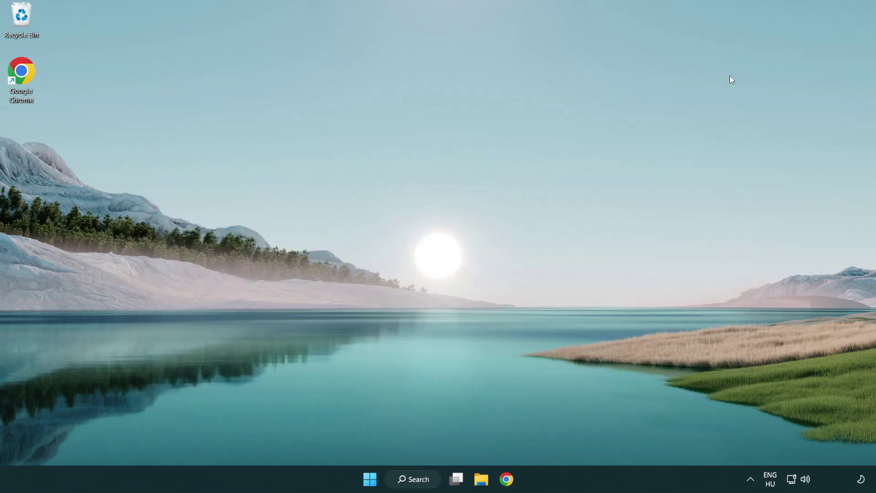
Return to Chrome's DirectX End-User Runtime page and run the downloaded dxwebsetup.exe.
left_click(506, 479)
scroll(363, 384, "up", 2)
scroll(362, 384, "up", 1)
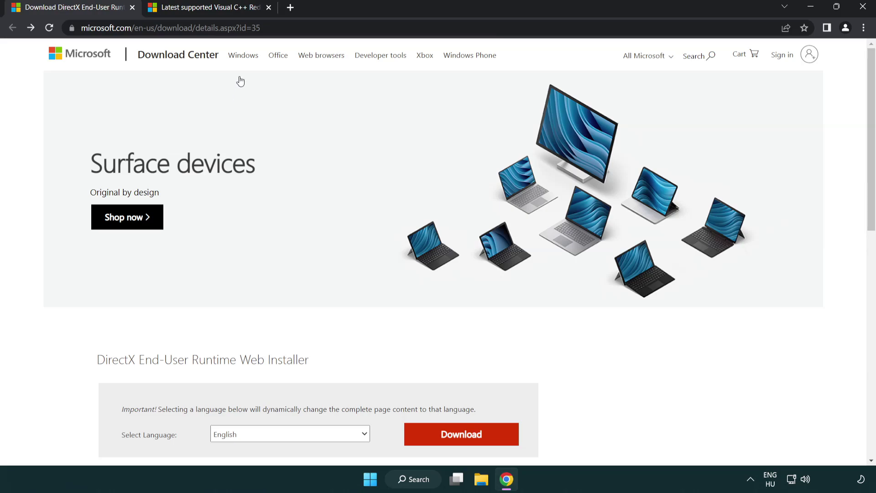
left_click(378, 30)
left_click(378, 30)
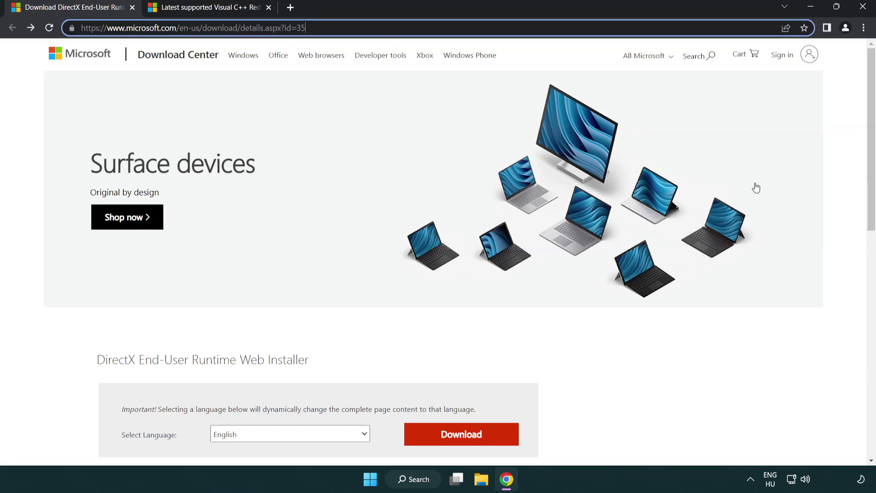
left_click(839, 199)
left_click_drag(870, 198, 867, 255)
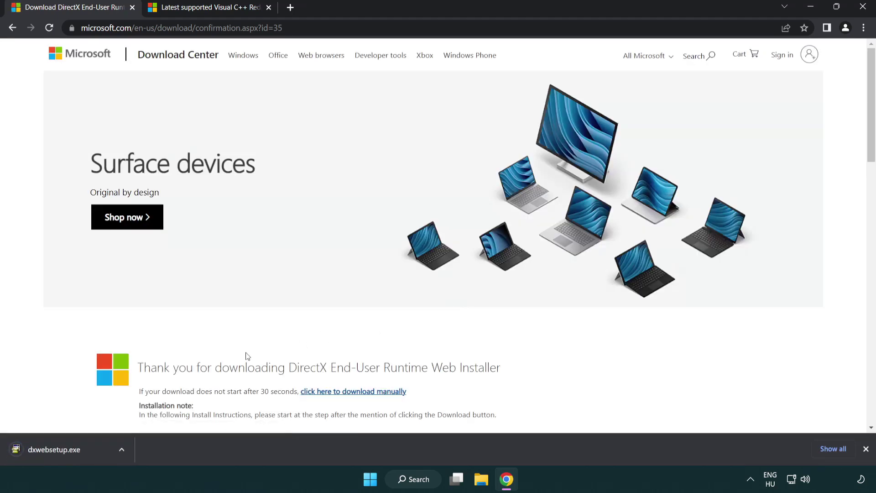
left_click(56, 451)
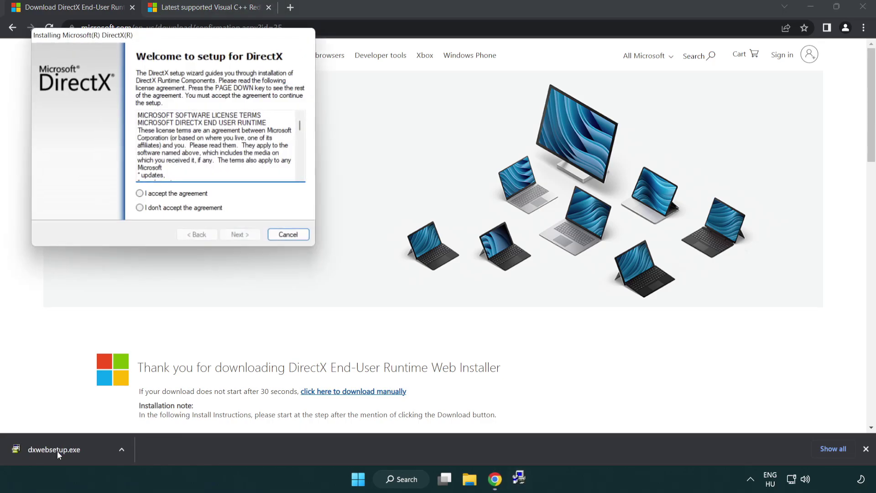
Accept the DirectX license and finish setup, which reports an equivalent or newer DirectX is installed.
left_click_drag(133, 41, 386, 138)
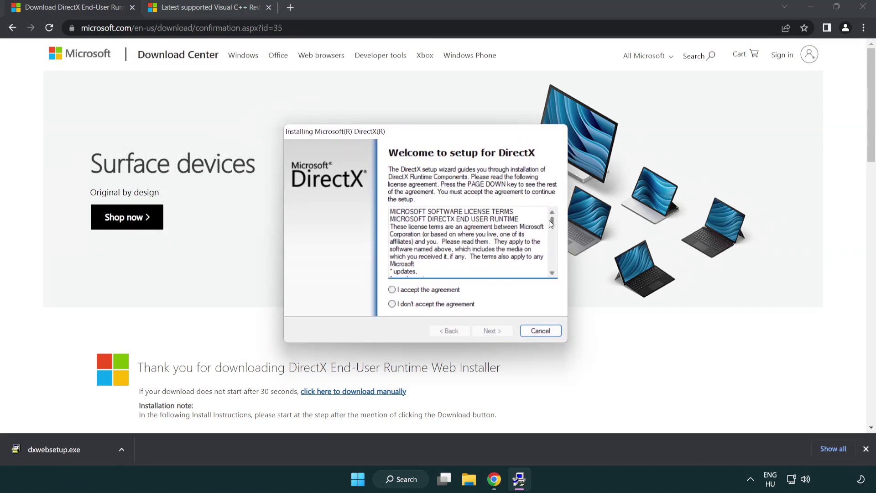
left_click_drag(553, 225, 552, 264)
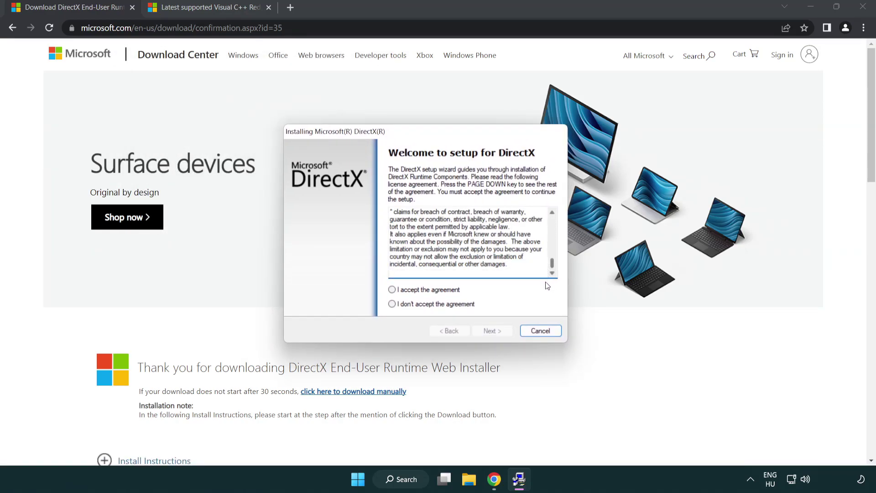
left_click(393, 290)
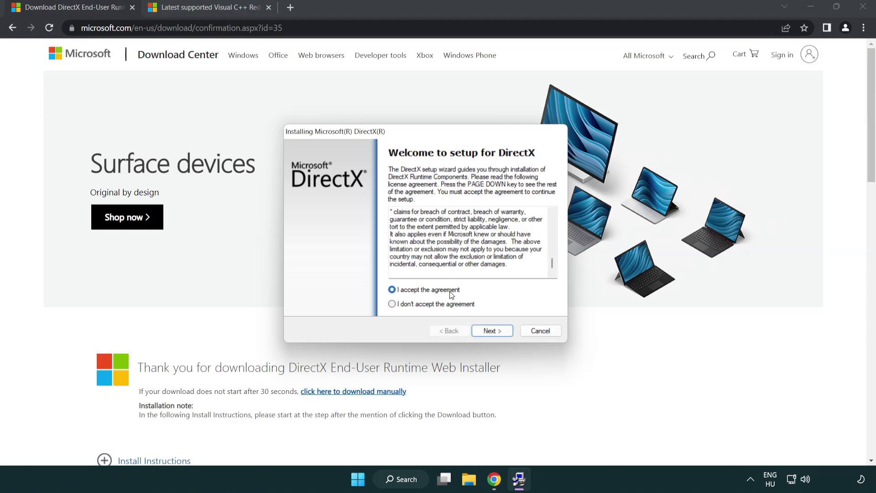
left_click(492, 330)
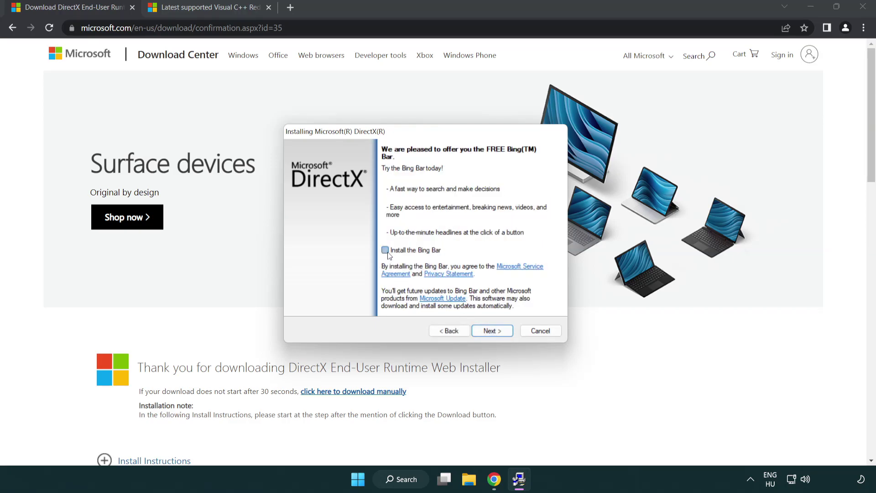
left_click(492, 331)
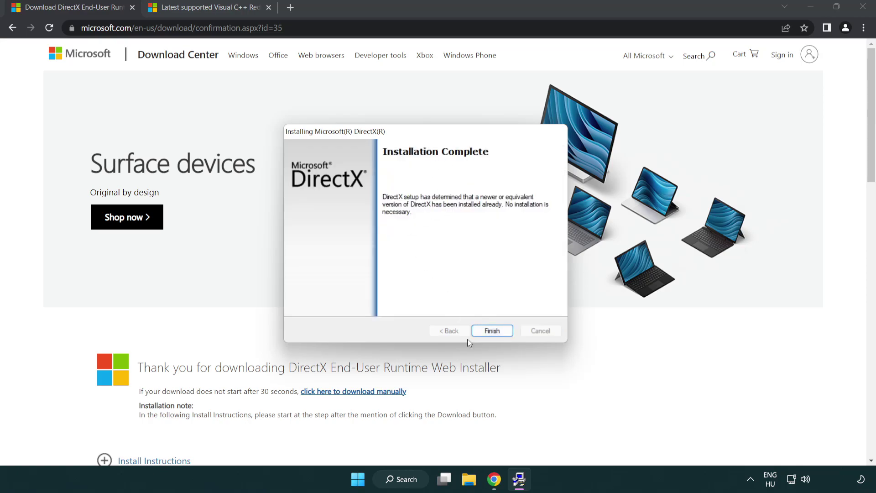
left_click(496, 334)
left_click(492, 327)
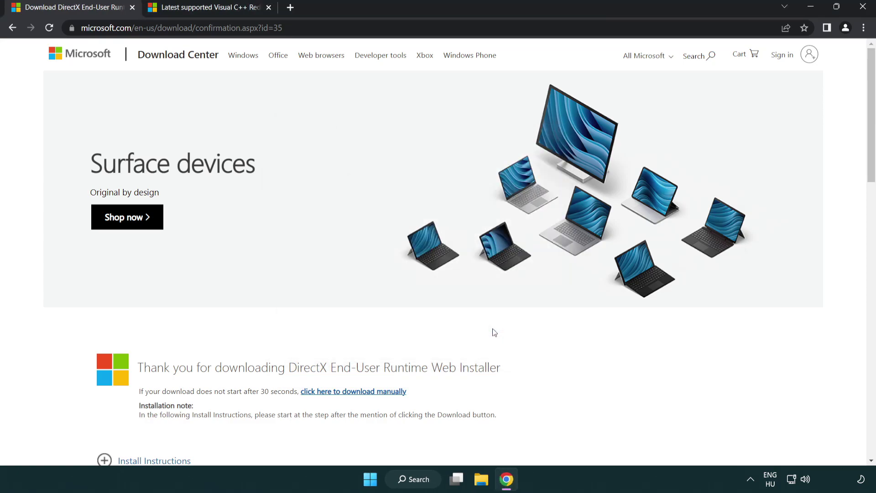
Close the DirectX tab, download the ARM64, x86 and x64 Visual C++ redistributables, and run the ARM64 one.
left_click(132, 8)
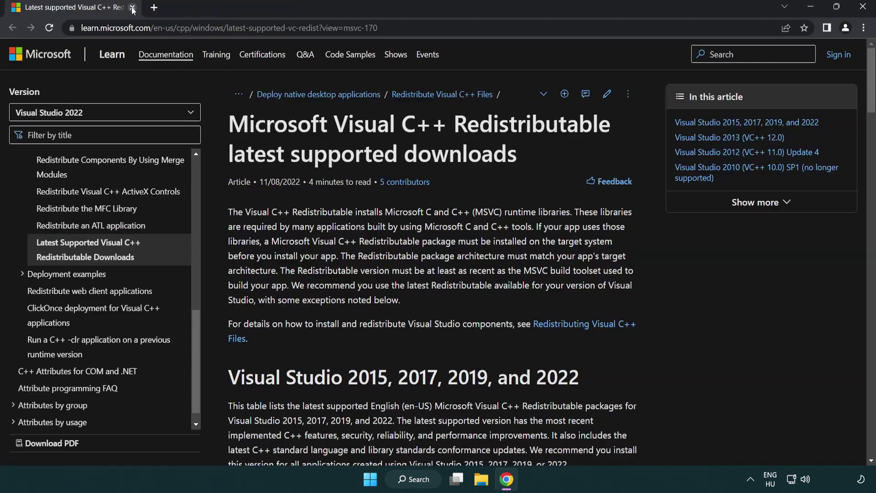
left_click(384, 31)
left_click(466, 29)
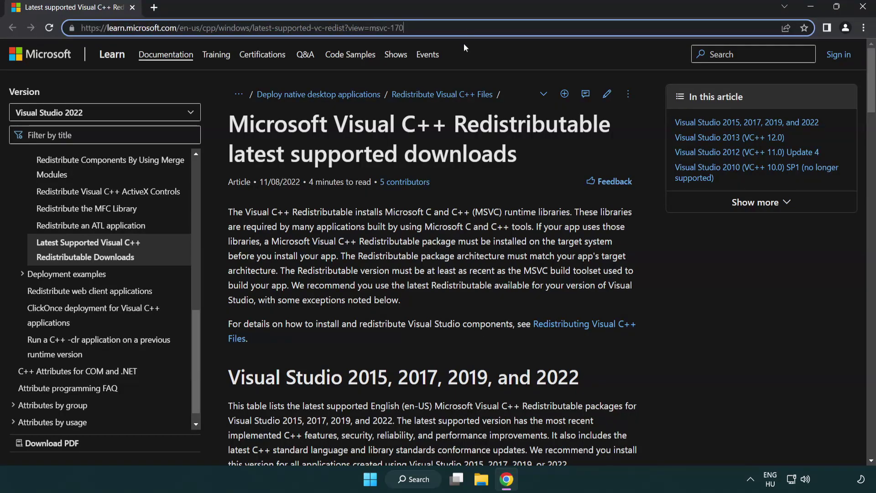
left_click(451, 149)
scroll(451, 150, "down", 5)
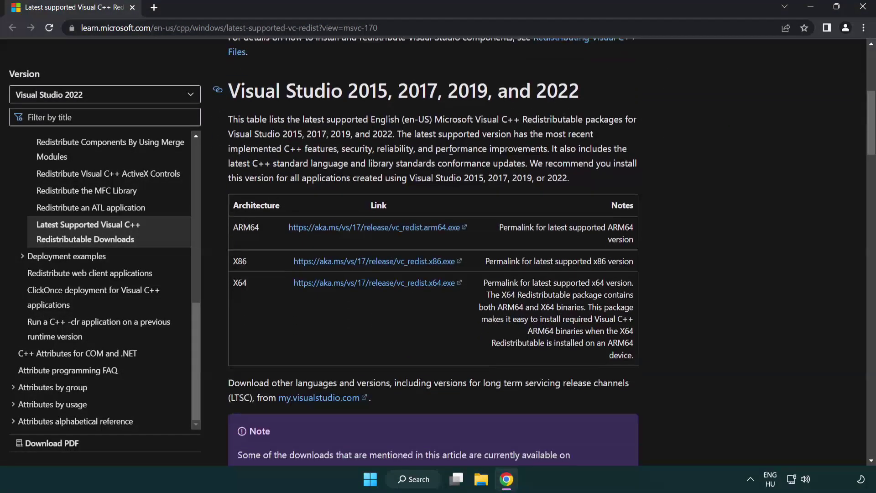
left_click(358, 232)
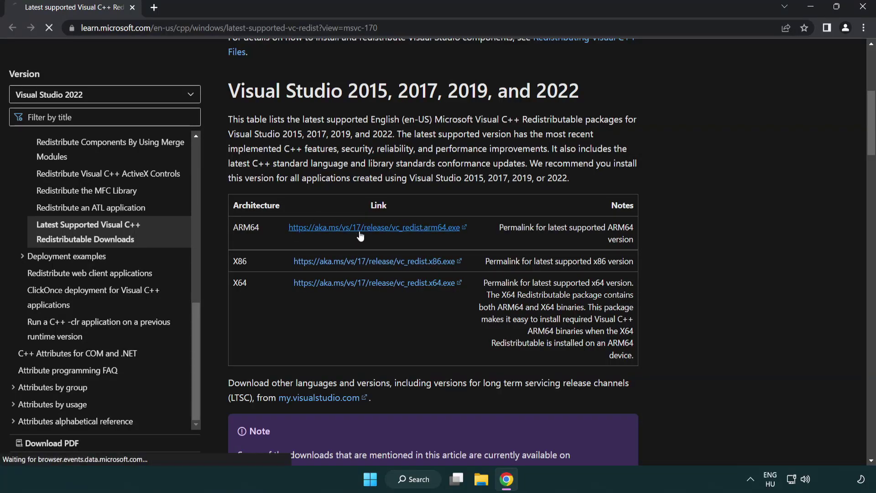
left_click(366, 283)
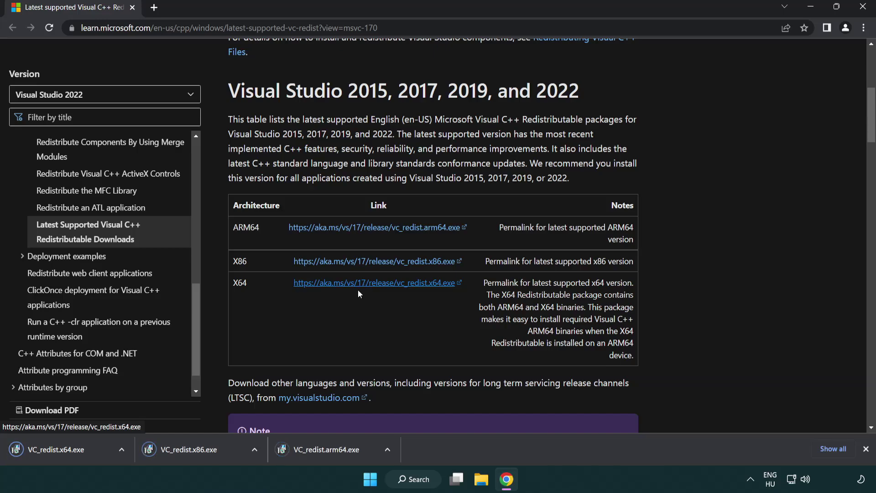
left_click(335, 456)
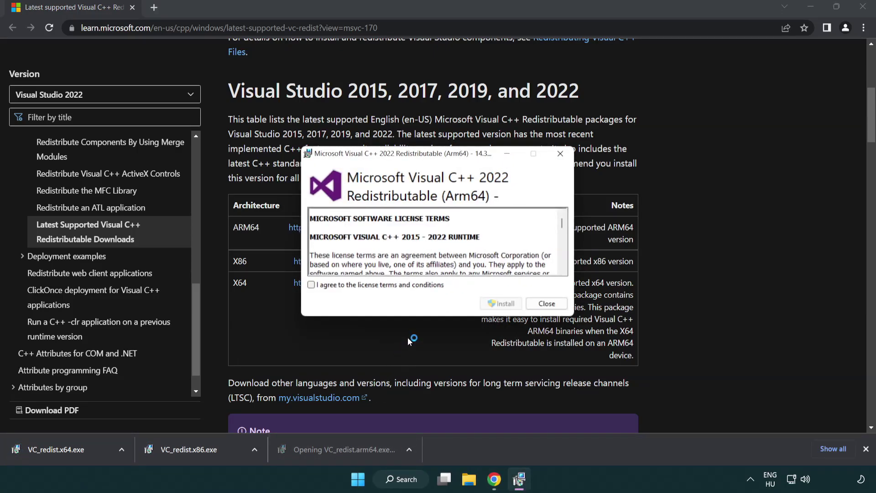
Accept the license and try installing the ARM64 redistributable, dismissing it after it fails as unsupported.
left_click_drag(561, 220, 569, 269)
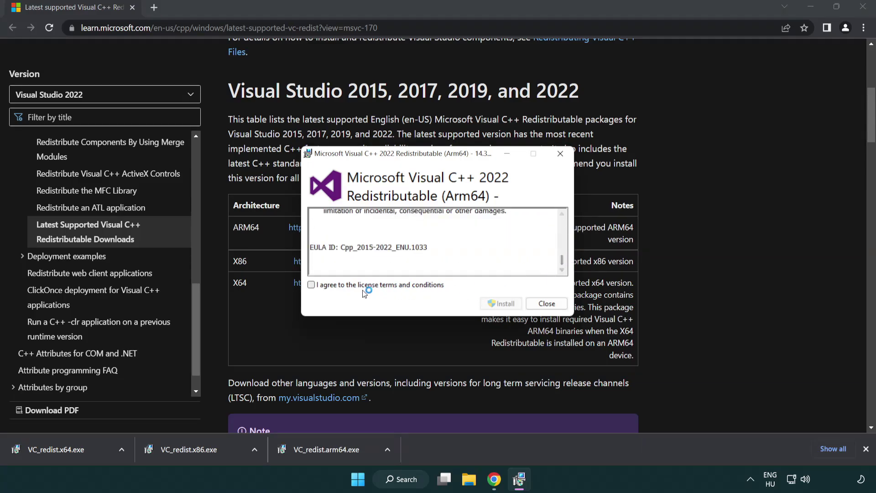
left_click(312, 285)
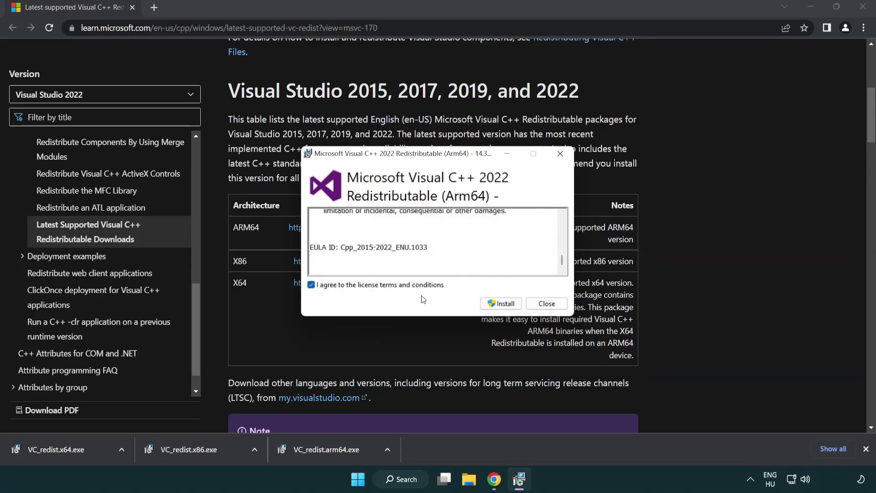
left_click(489, 303)
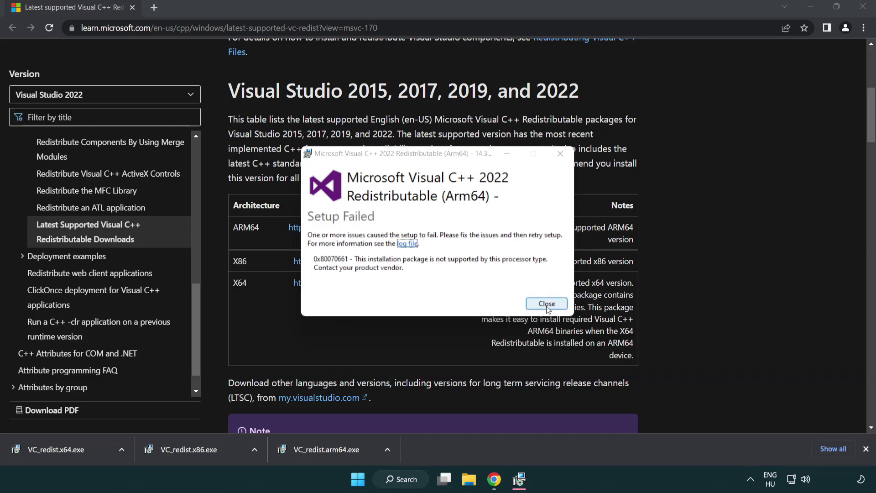
left_click(547, 306)
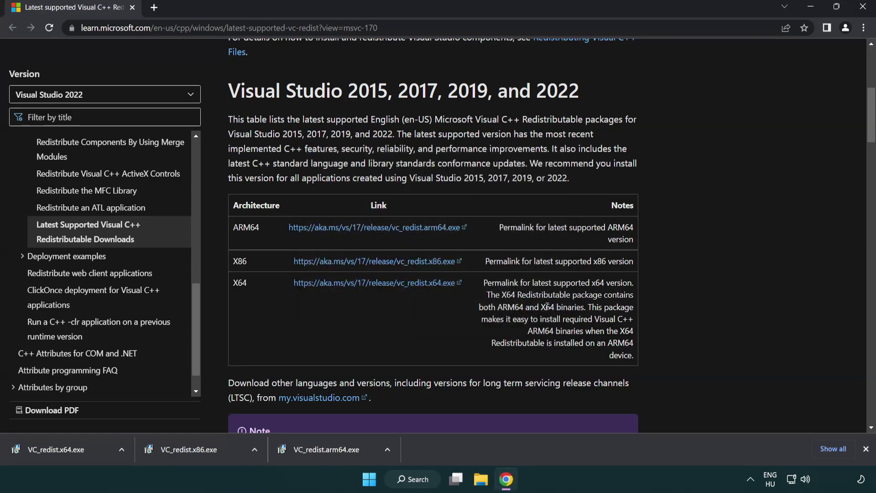
Install the x86 and x64 Visual C++ redistributables without restarting, then close Chrome.
left_click(195, 454)
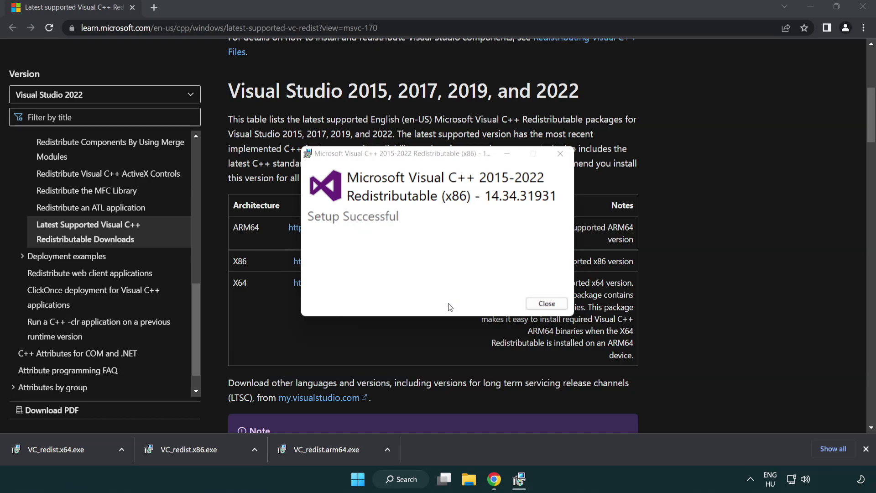
left_click(547, 305)
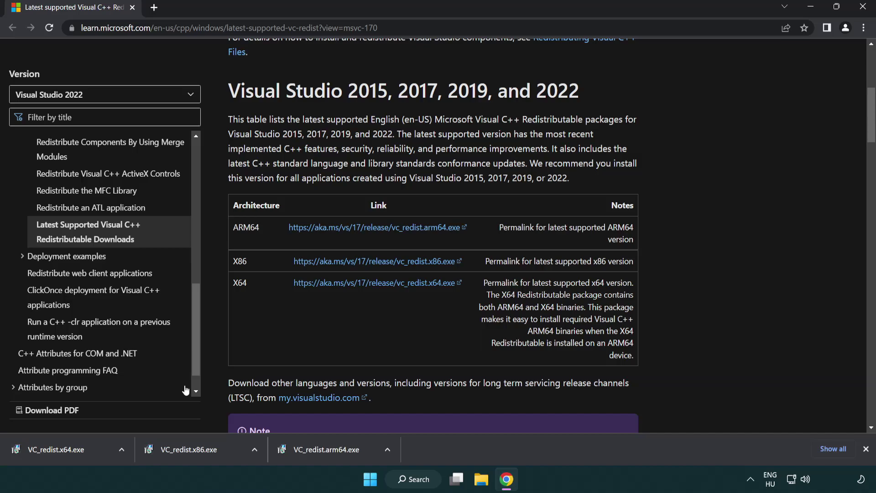
left_click(66, 448)
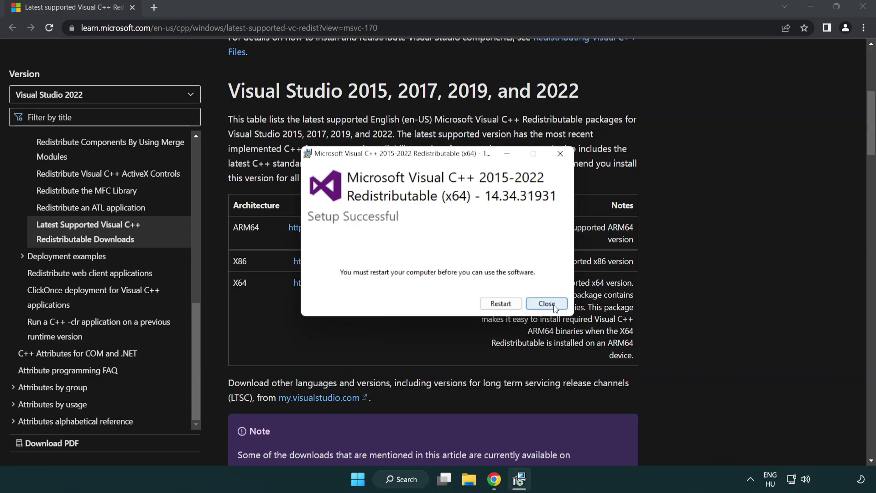
left_click(555, 308)
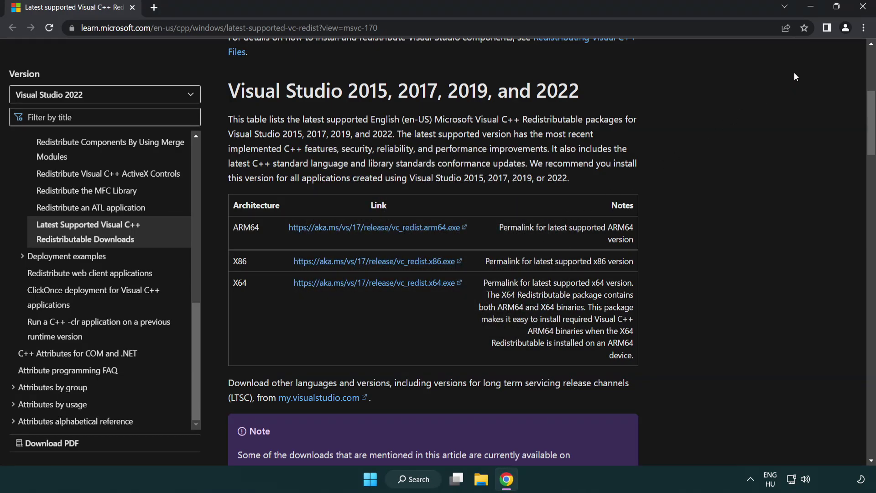
left_click(864, 7)
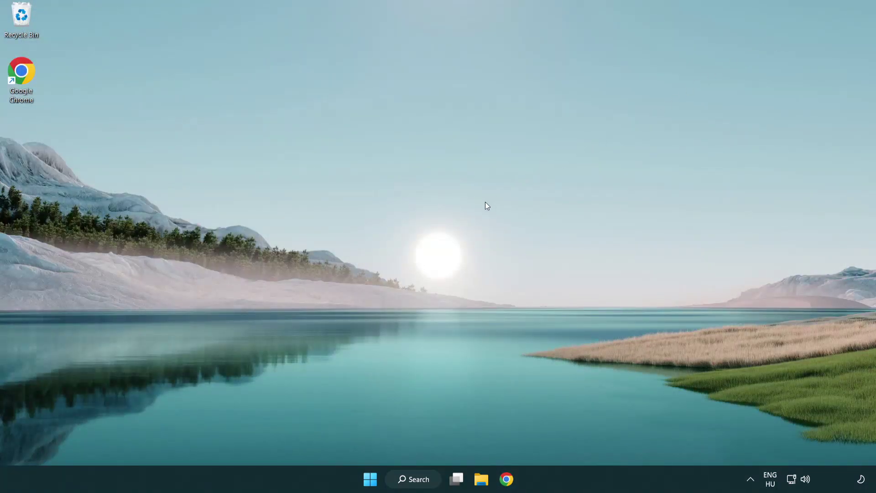
Run sfc /scannow in a Command Prompt opened as administrator.
left_click(410, 482)
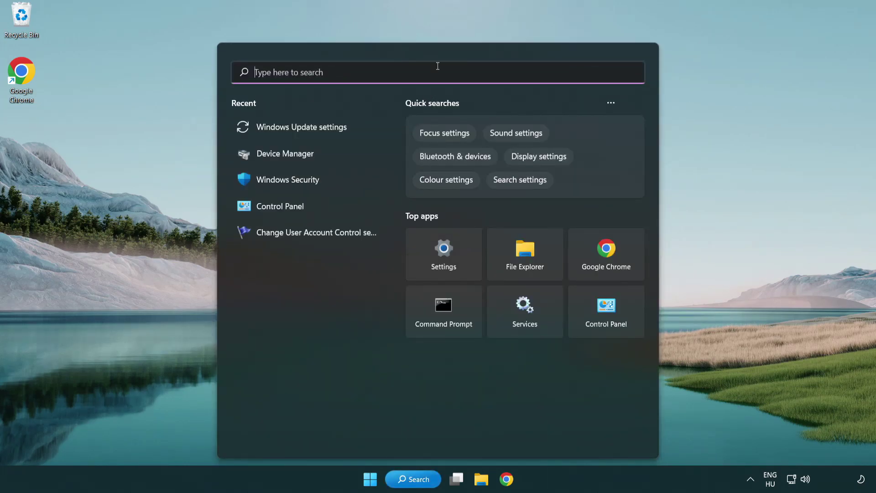
type("cmd")
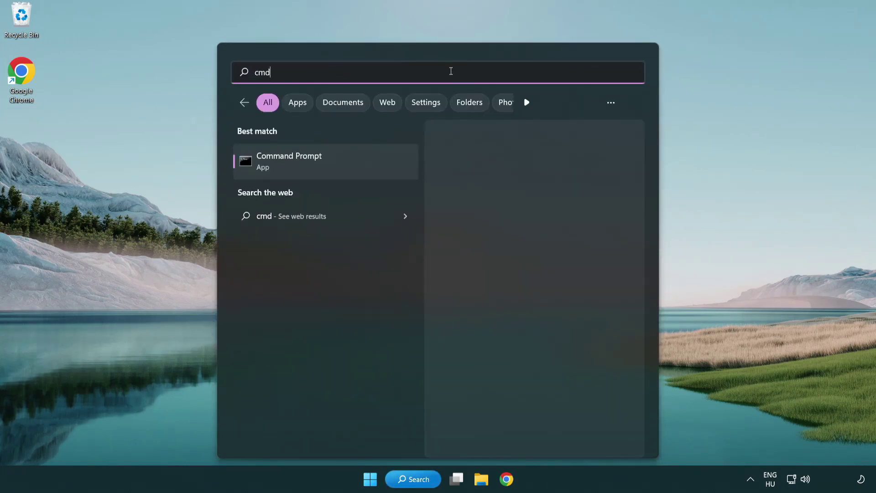
right_click(336, 167)
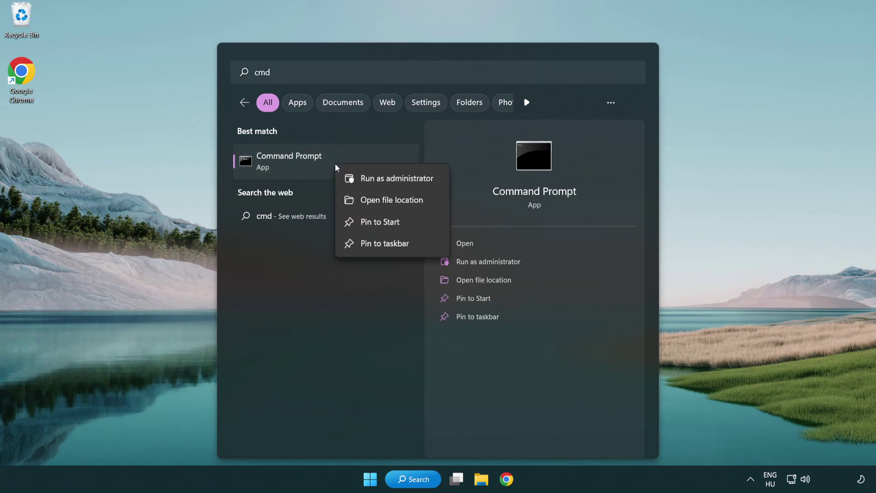
left_click(396, 179)
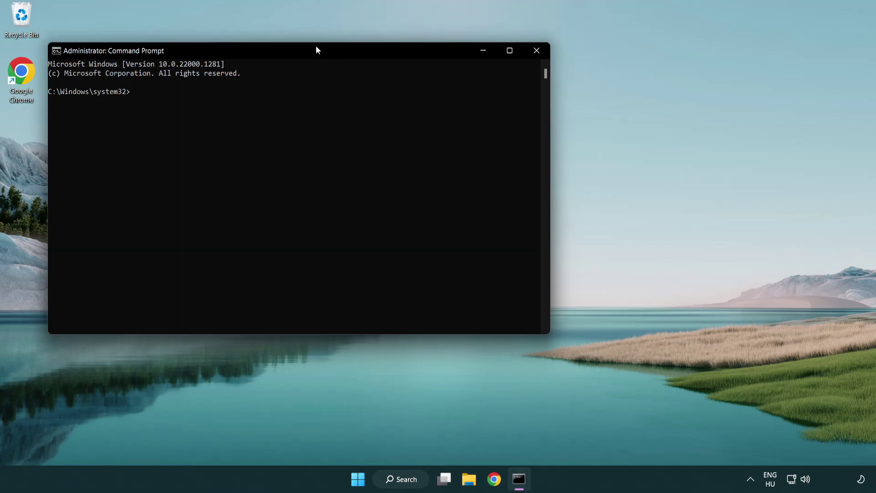
left_click_drag(318, 50, 440, 89)
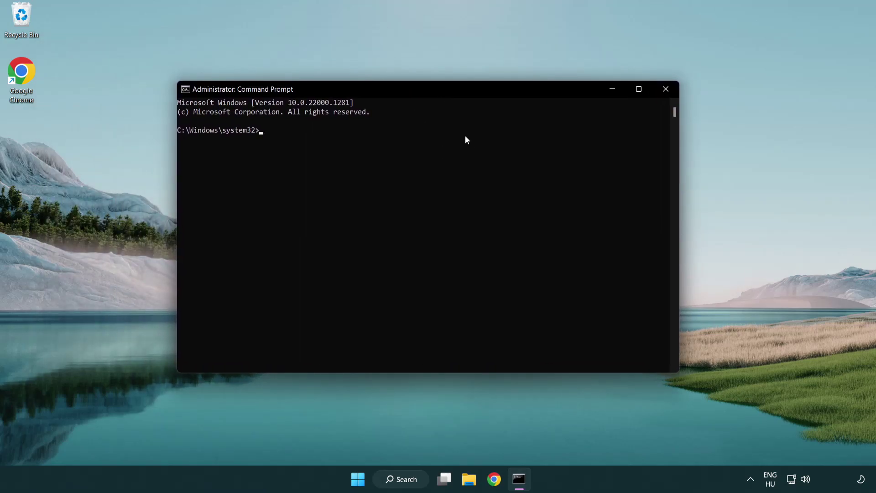
type("sfc /sca")
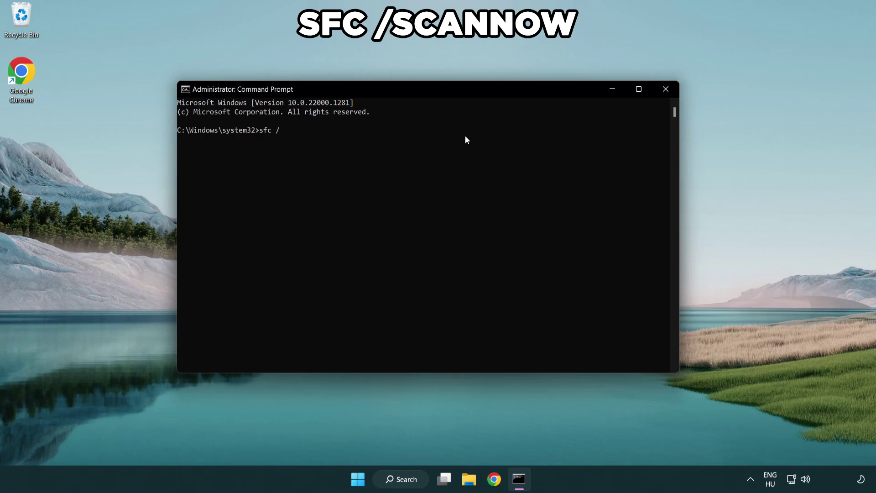
type("nnow")
key("Return")
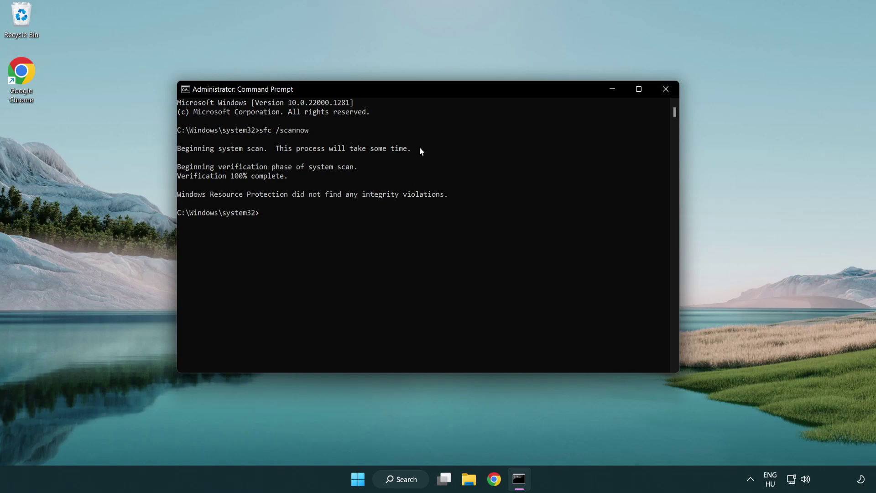
left_click(665, 89)
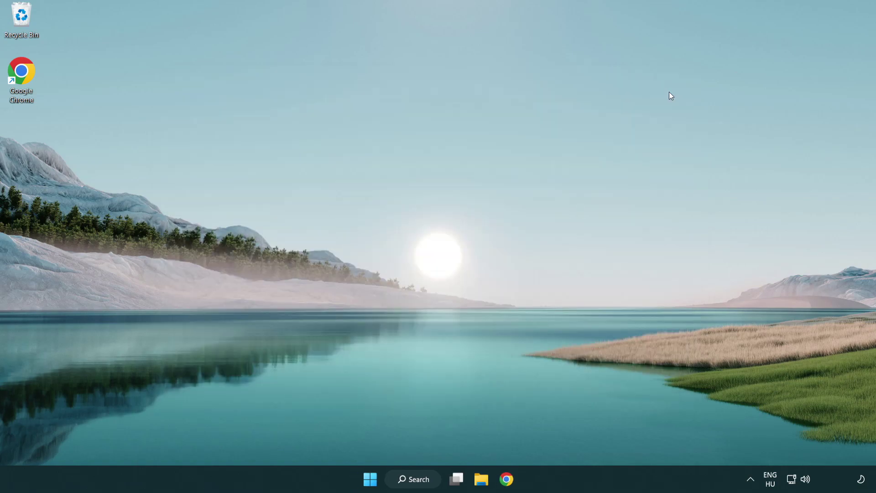
left_click(370, 479)
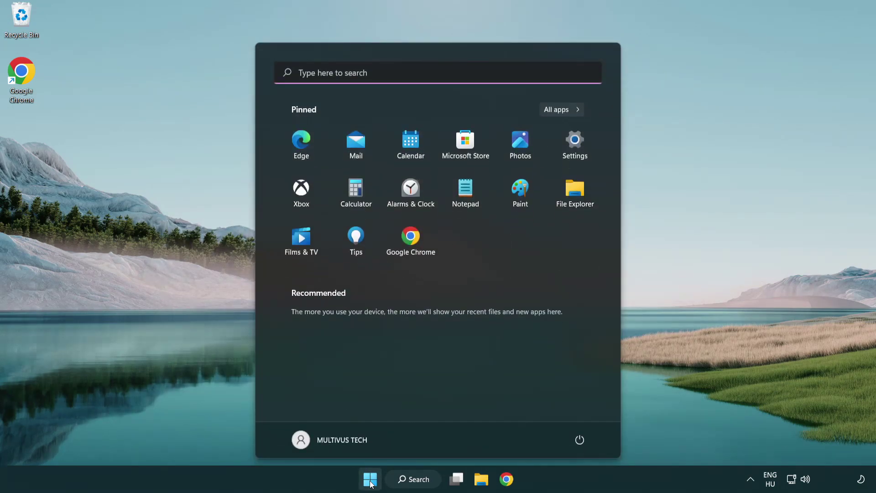
left_click(581, 438)
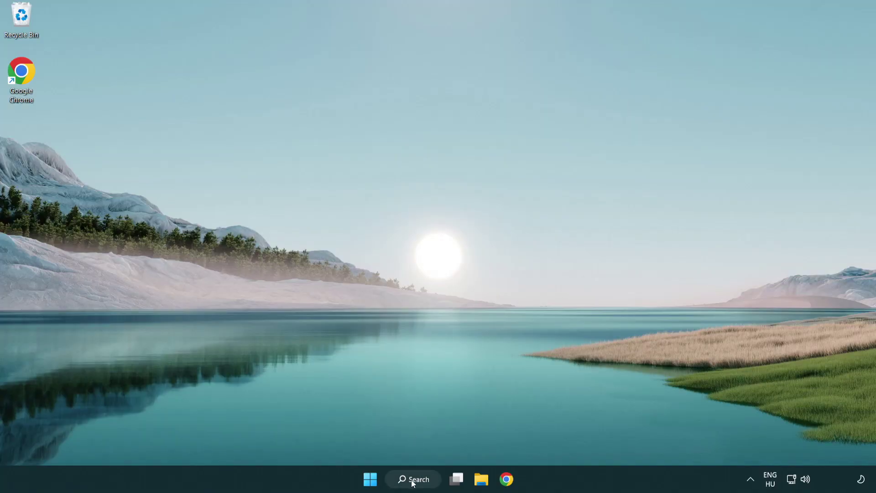
Open Windows Security's Virus & threat protection settings and scroll down to Exclusions.
left_click(415, 485)
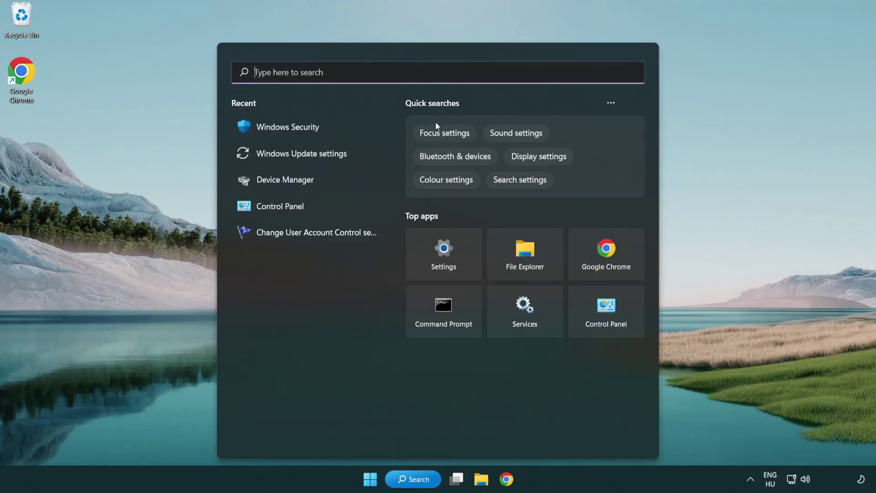
type("sec")
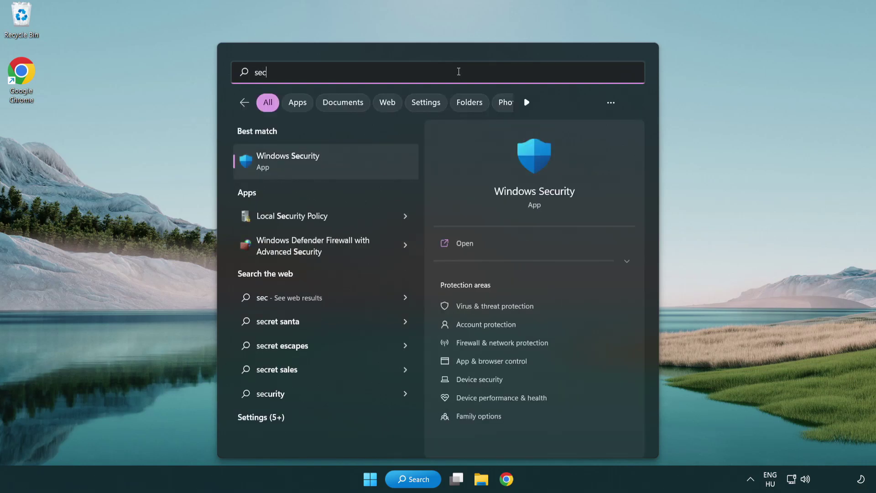
type("uri")
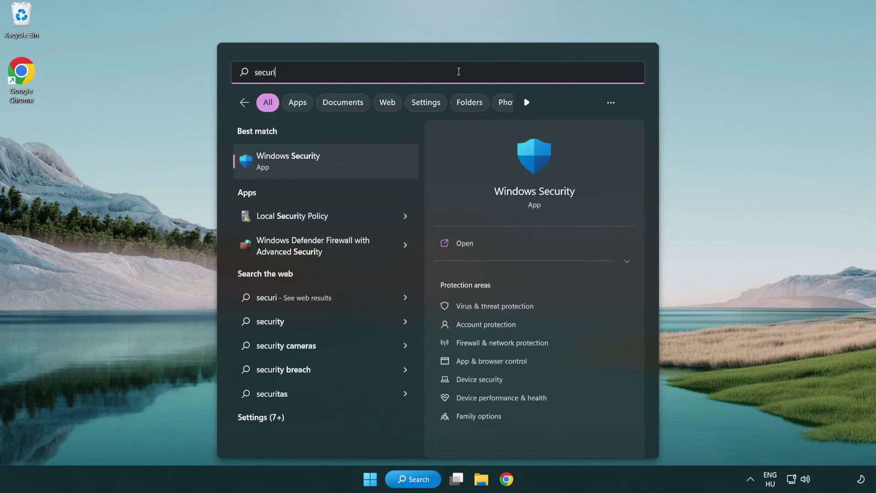
type("ty")
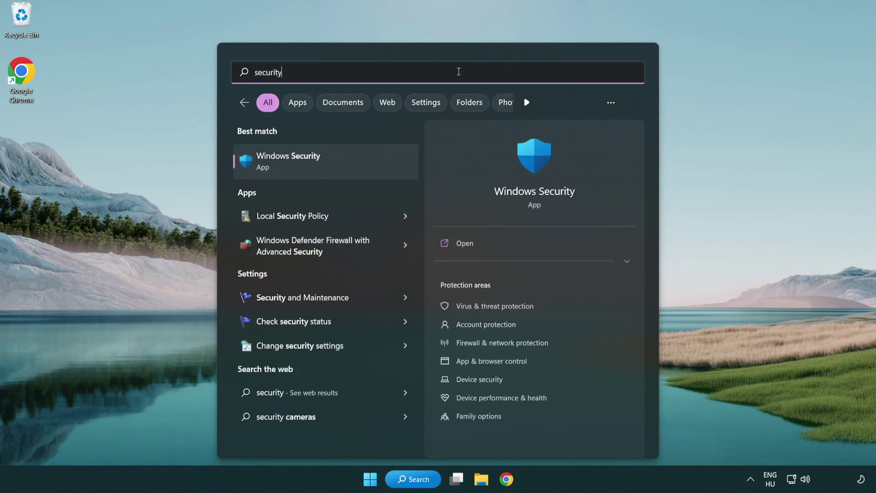
left_click(359, 169)
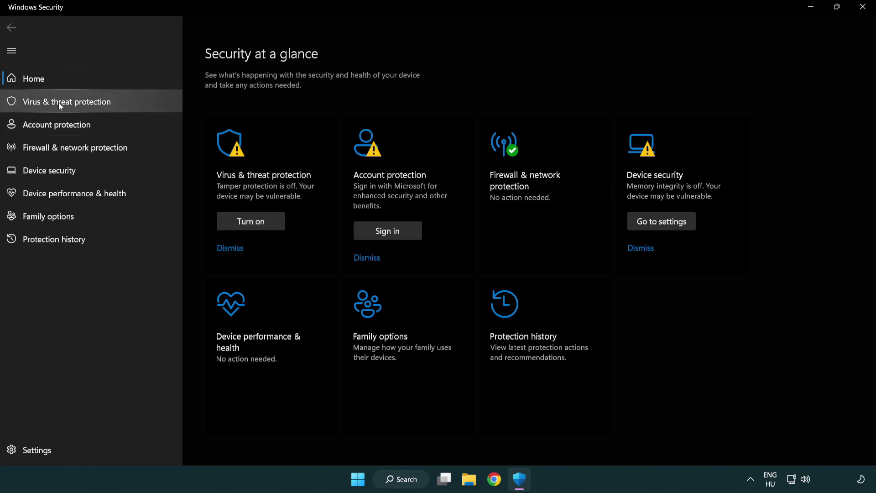
left_click(133, 105)
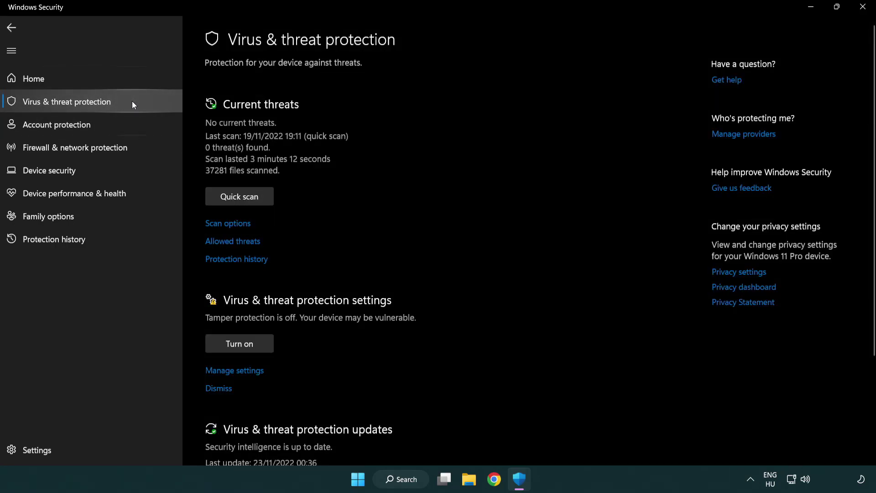
scroll(254, 189, "down", 2)
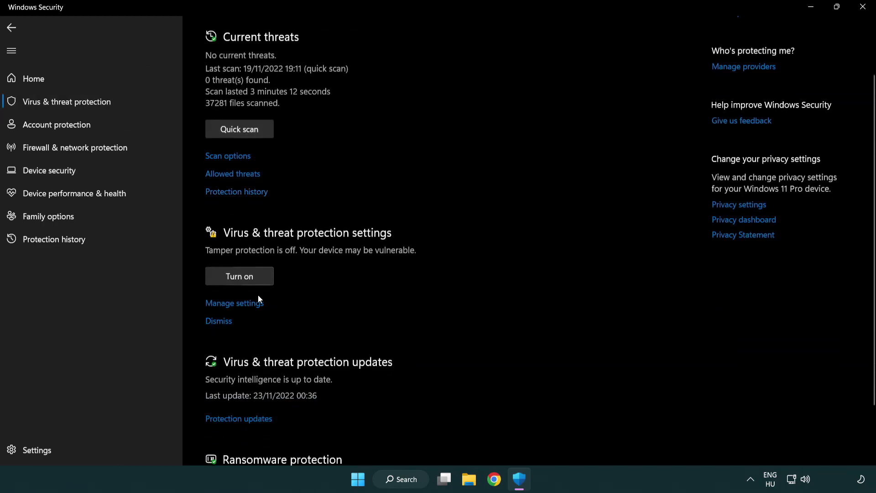
left_click(234, 307)
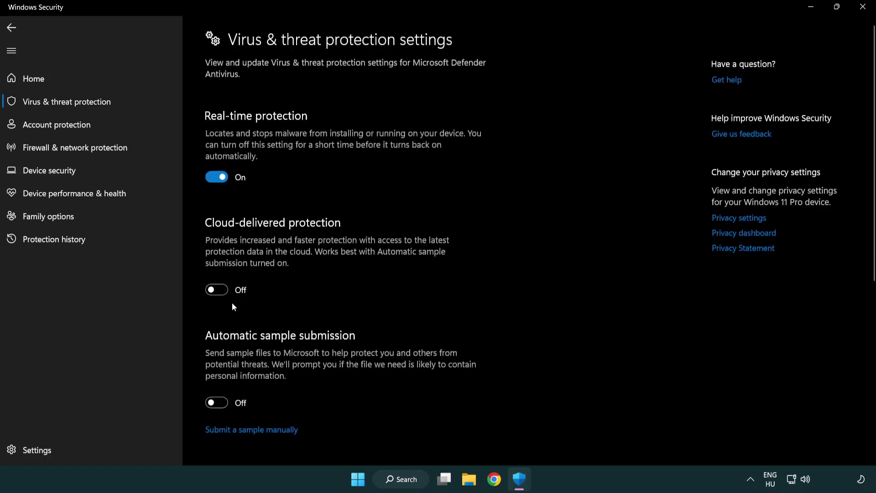
scroll(232, 304, "down", 8)
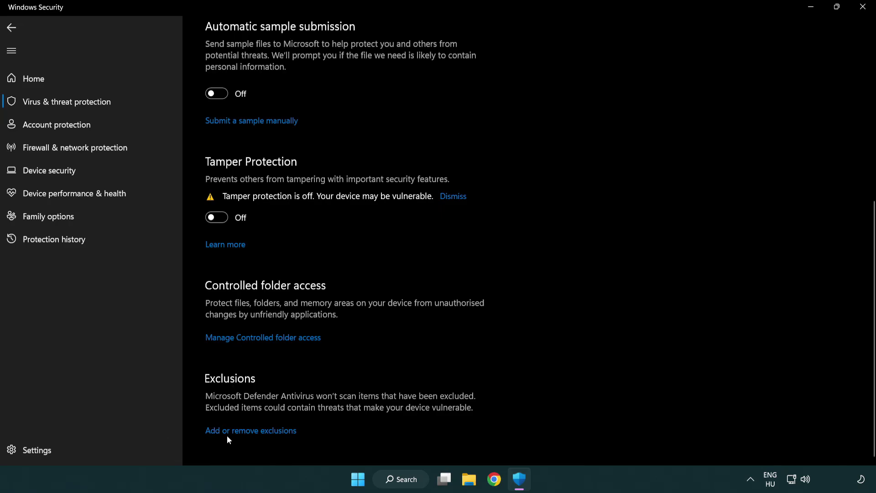
Add a file exclusion for the shortcut in C:\Program Files (x86)\NOT WORKING APP.
left_click(253, 432)
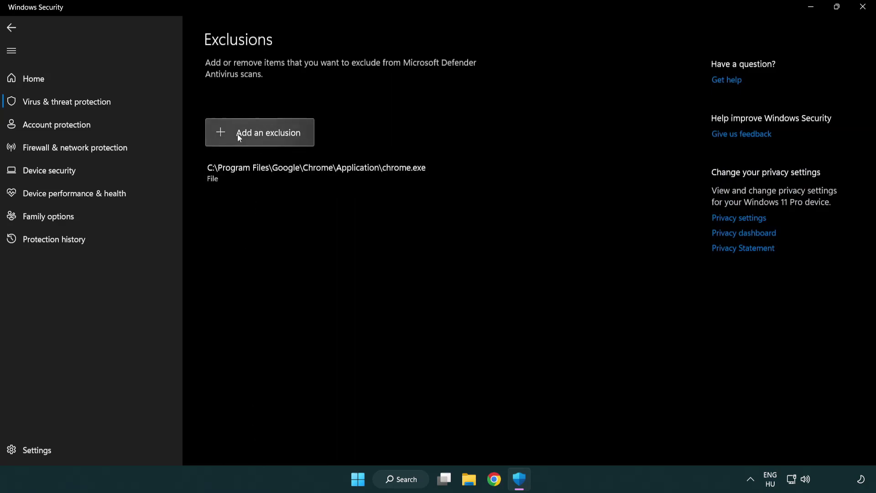
left_click(263, 134)
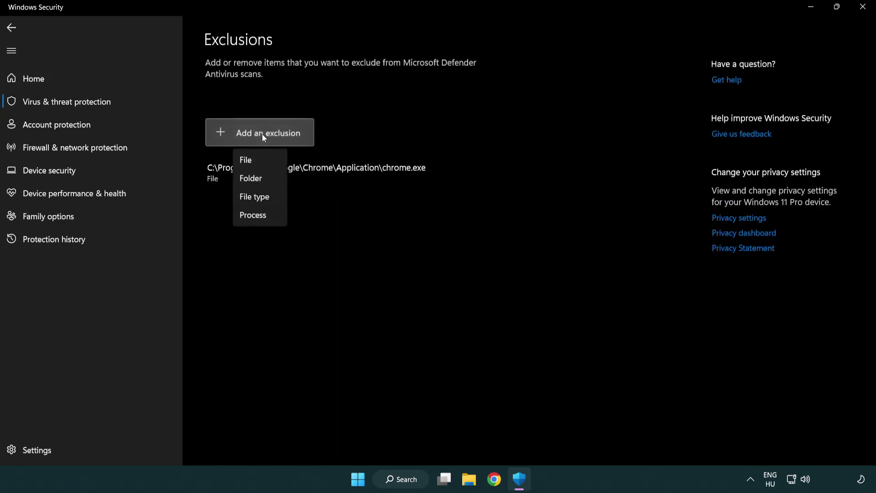
left_click(265, 164)
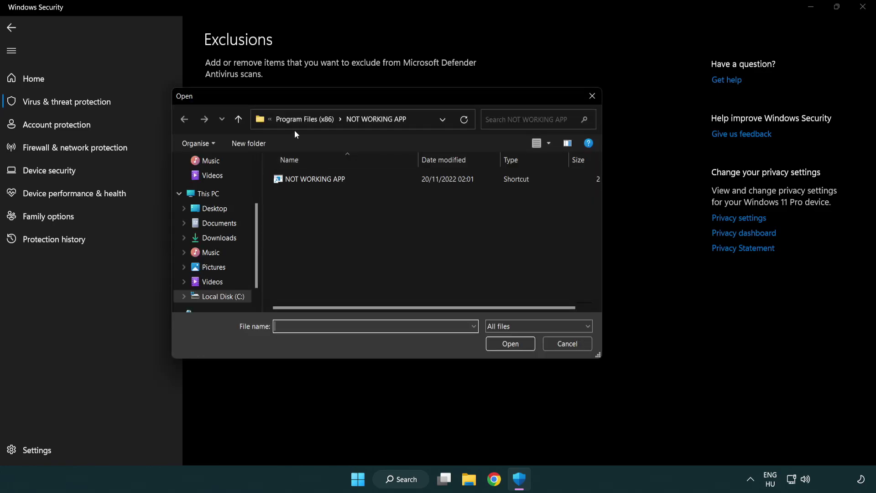
left_click(297, 122)
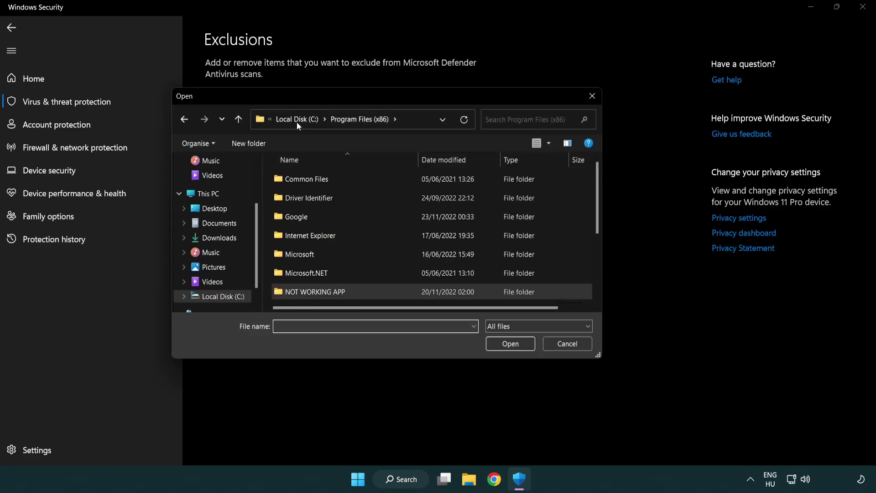
left_click(299, 122)
left_click(296, 120)
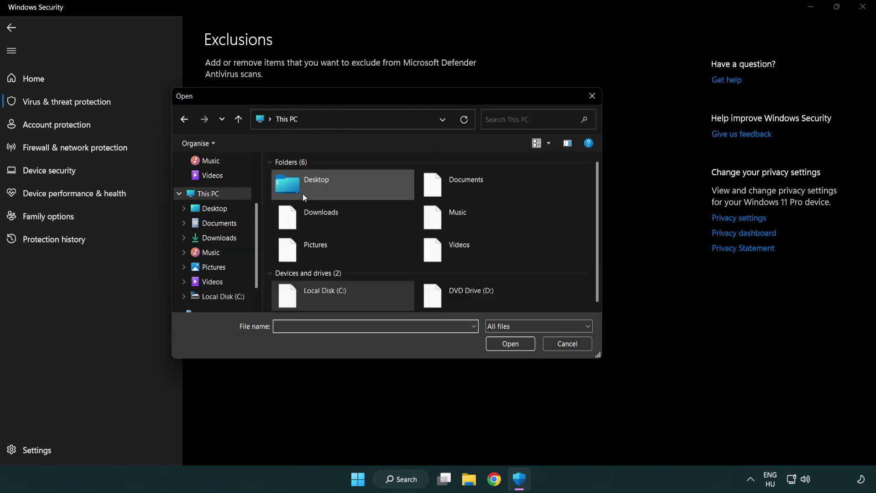
double_click(319, 302)
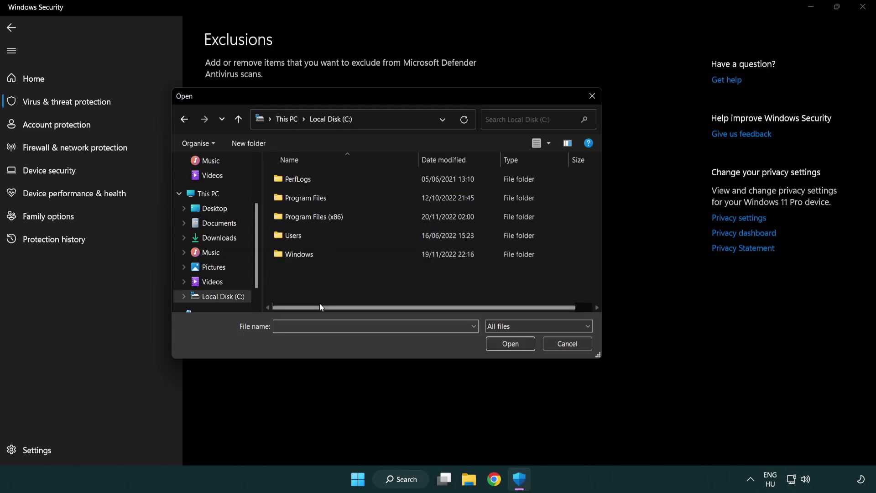
double_click(321, 218)
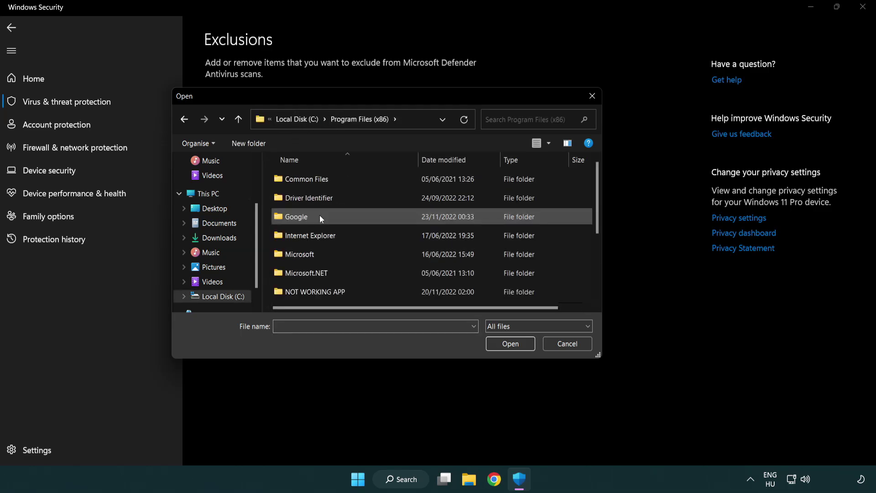
double_click(327, 293)
left_click(309, 178)
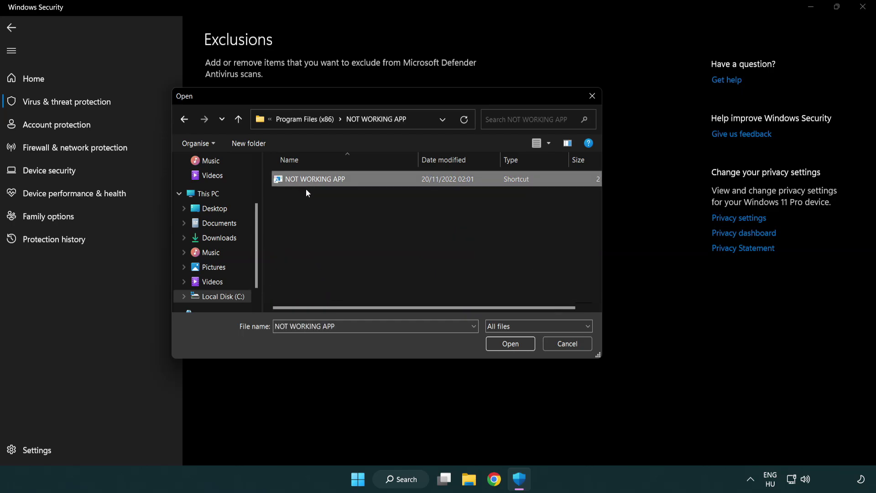
left_click(509, 348)
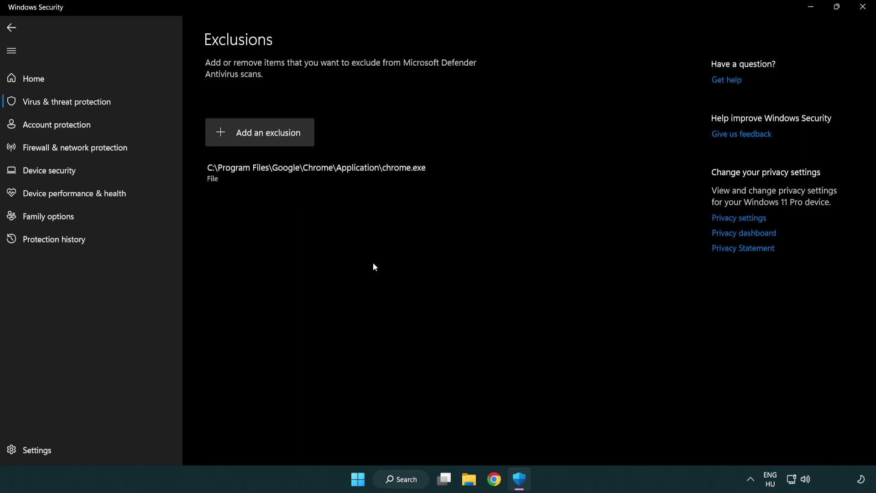
Close Windows Security and bring up the Start menu's power options to restart.
left_click(863, 7)
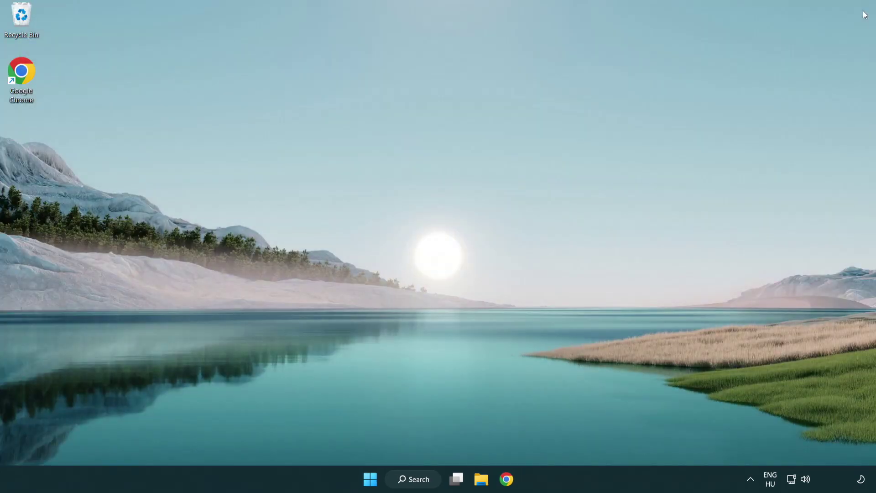
left_click(371, 479)
left_click(580, 439)
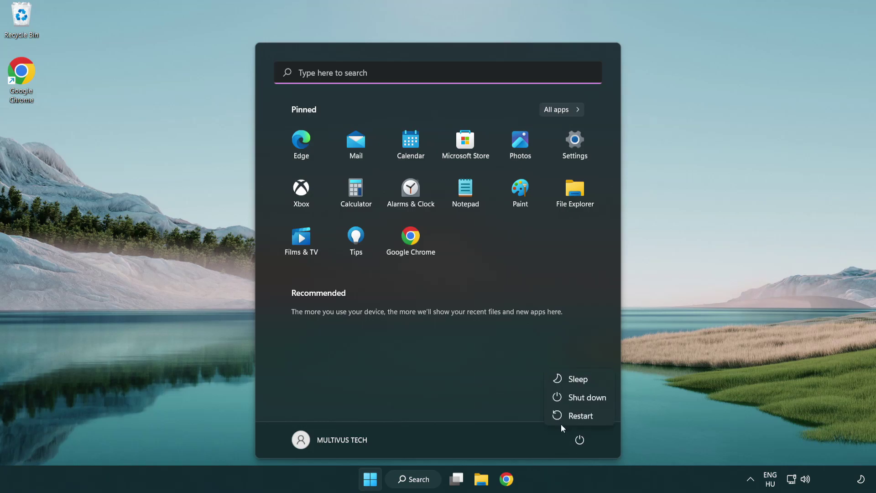